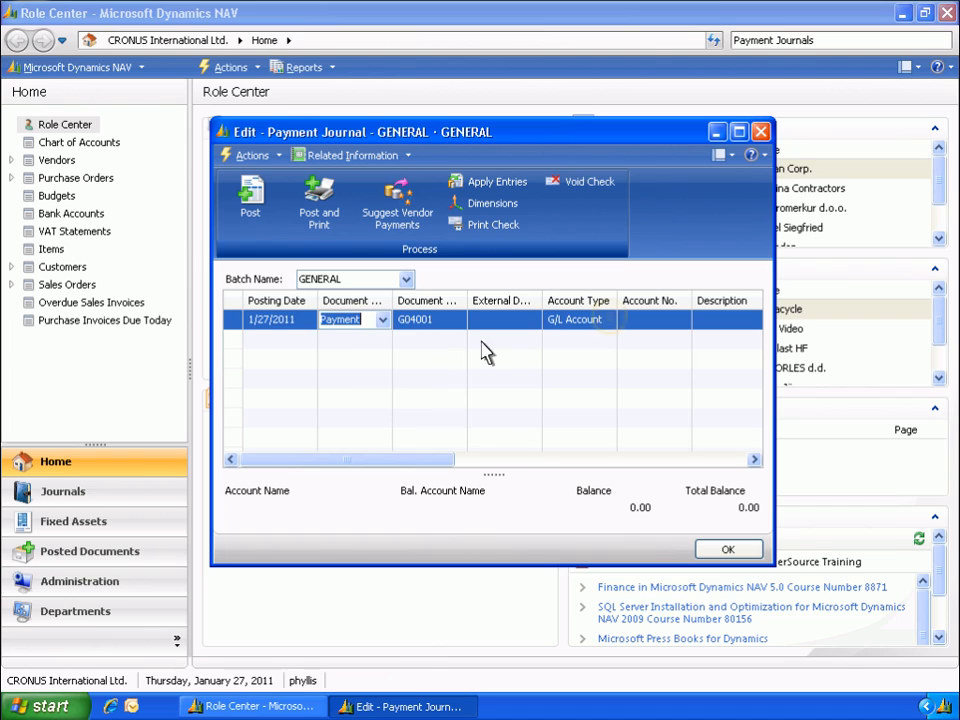
Set the payment line's account type to Vendor and choose London Postmaster as the account
left_click(609, 320)
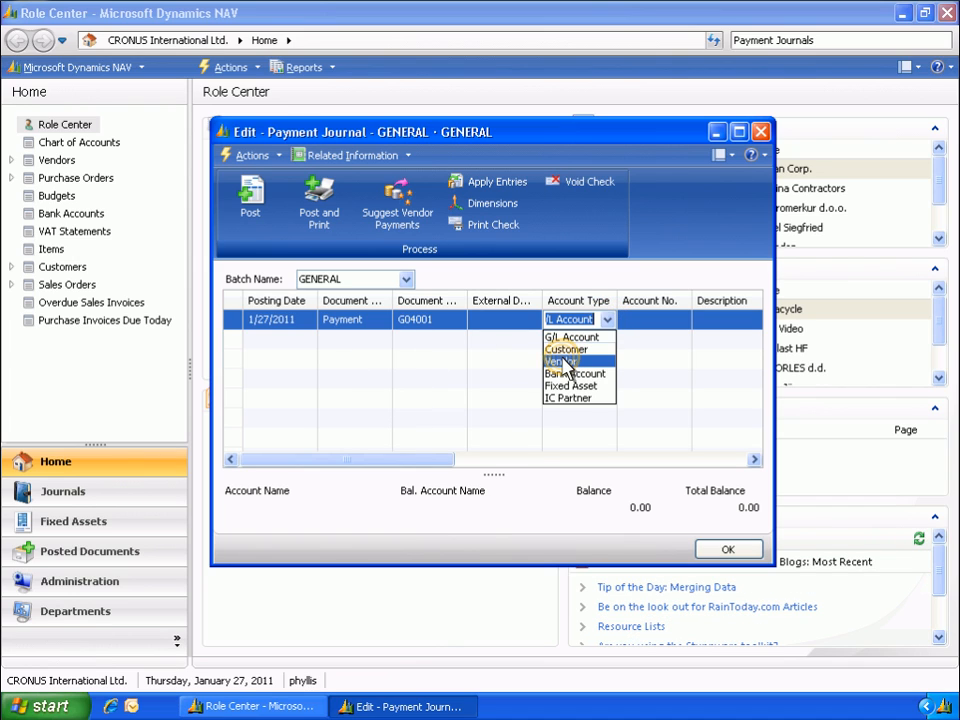
left_click(563, 361)
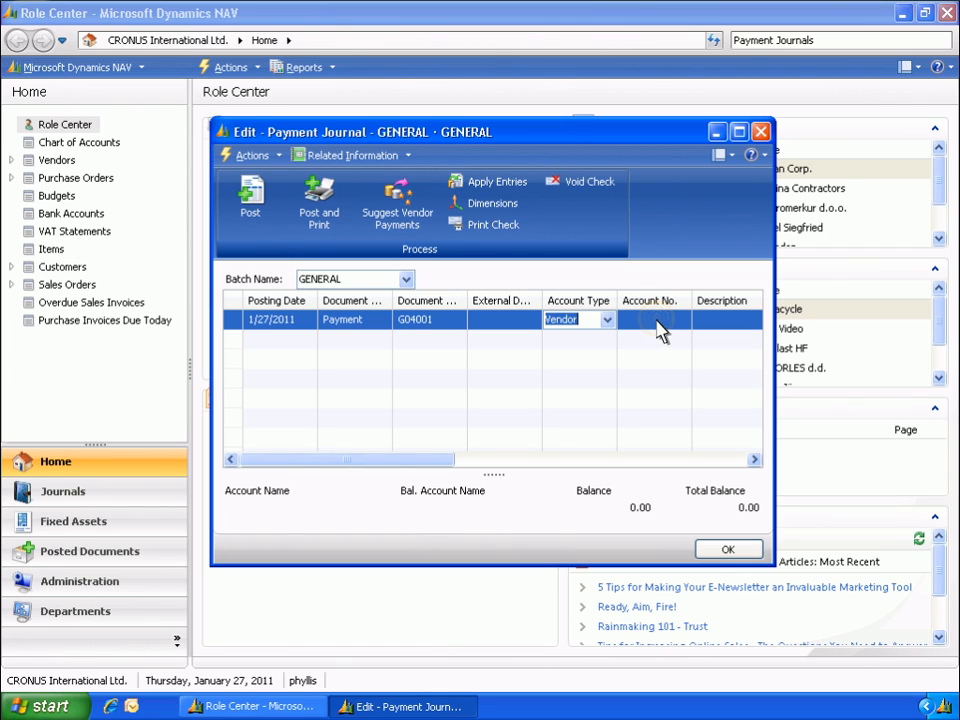
left_click(657, 322)
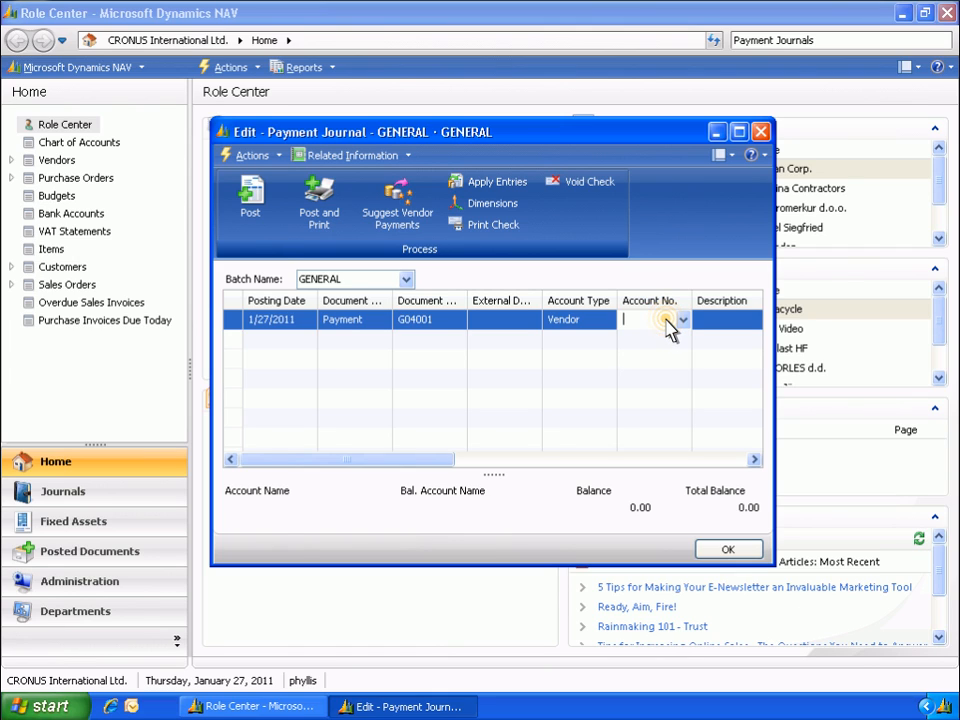
left_click(683, 320)
left_click(439, 366)
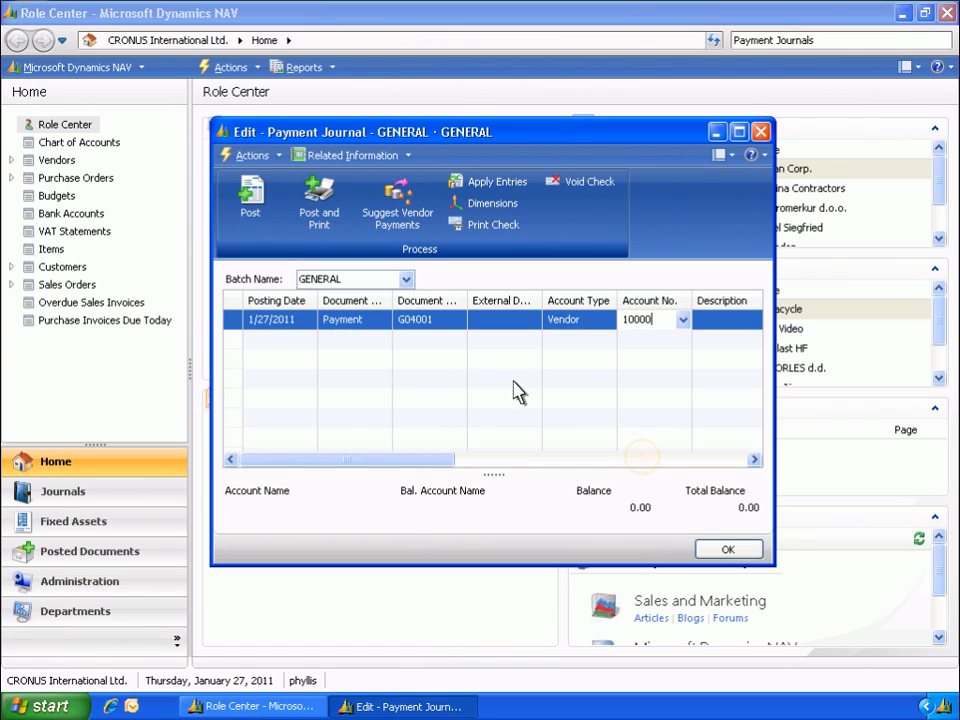
Set the line's balancing account type to Bank Account and choose World Wide Bank's WWB-OPERATING as the balancing account
left_click(640, 460)
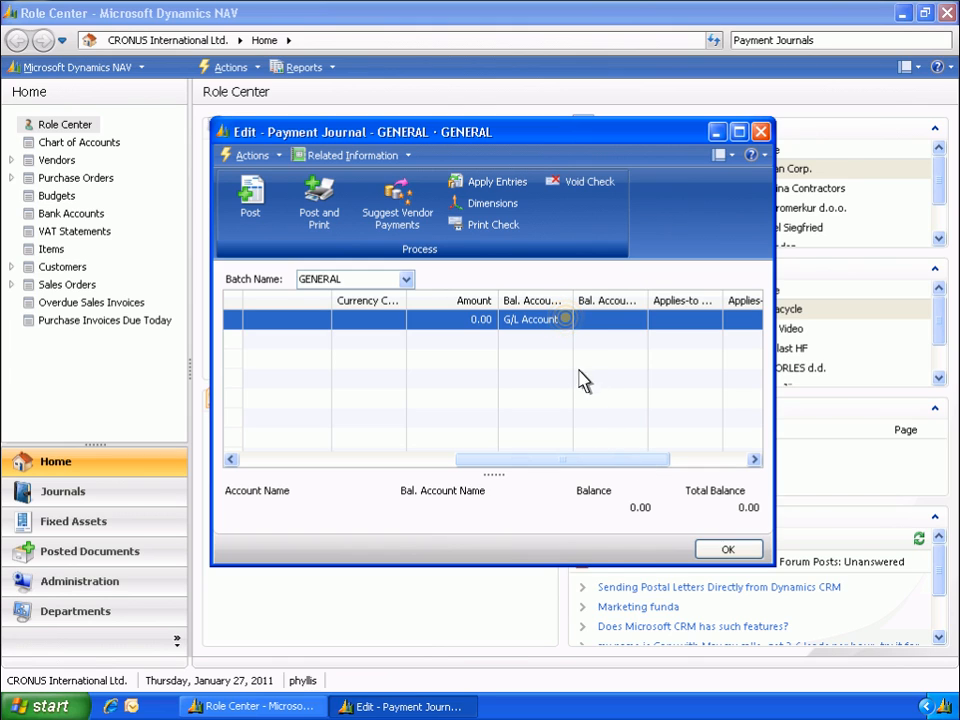
left_click(564, 319)
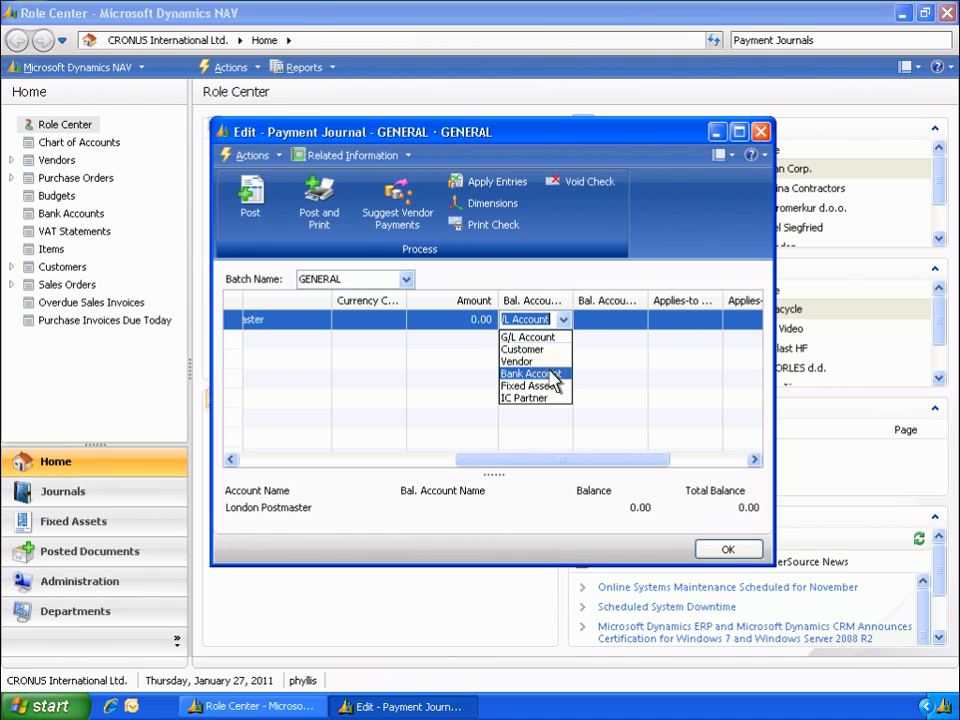
left_click(551, 374)
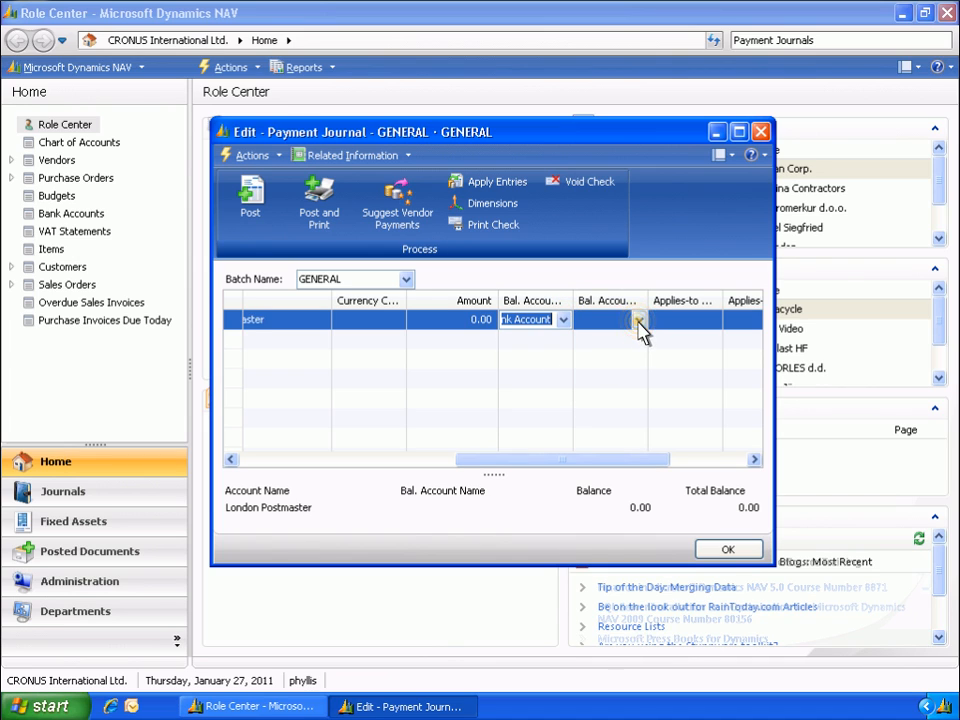
left_click(639, 321)
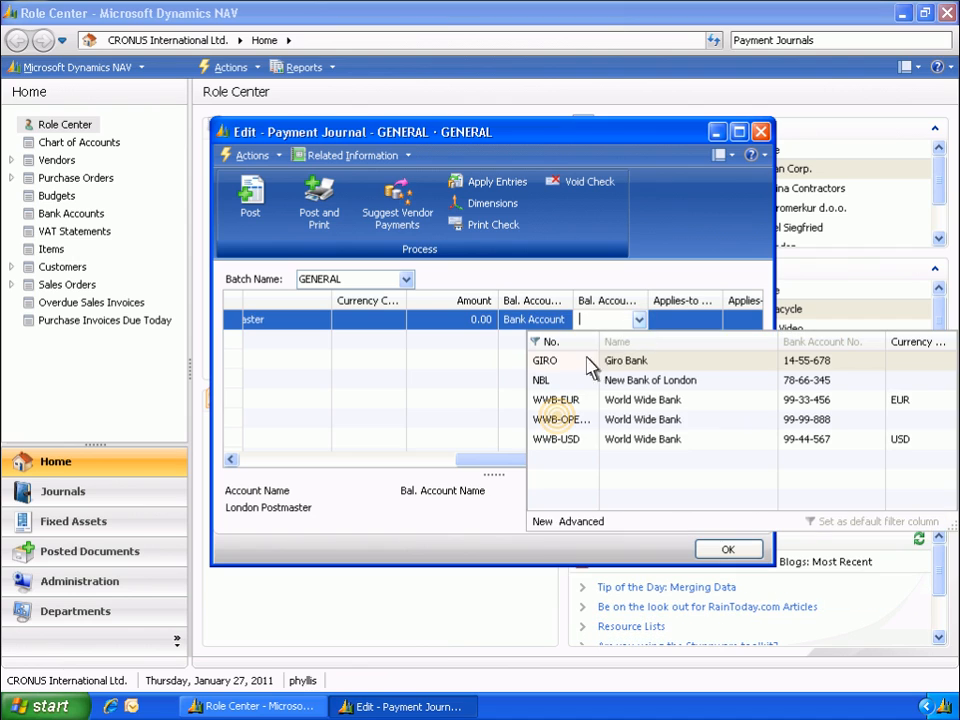
left_click(562, 420)
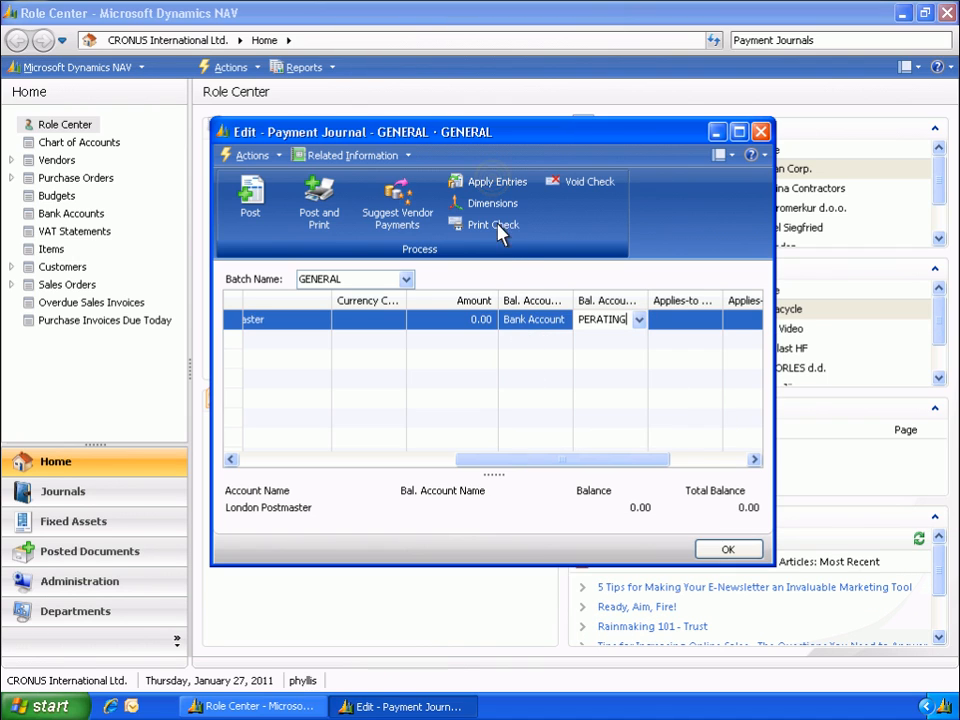
Apply the payment to the vendor's two opening-entry invoices dated 12/31/2010 by setting their Applies-to ID
left_click(495, 183)
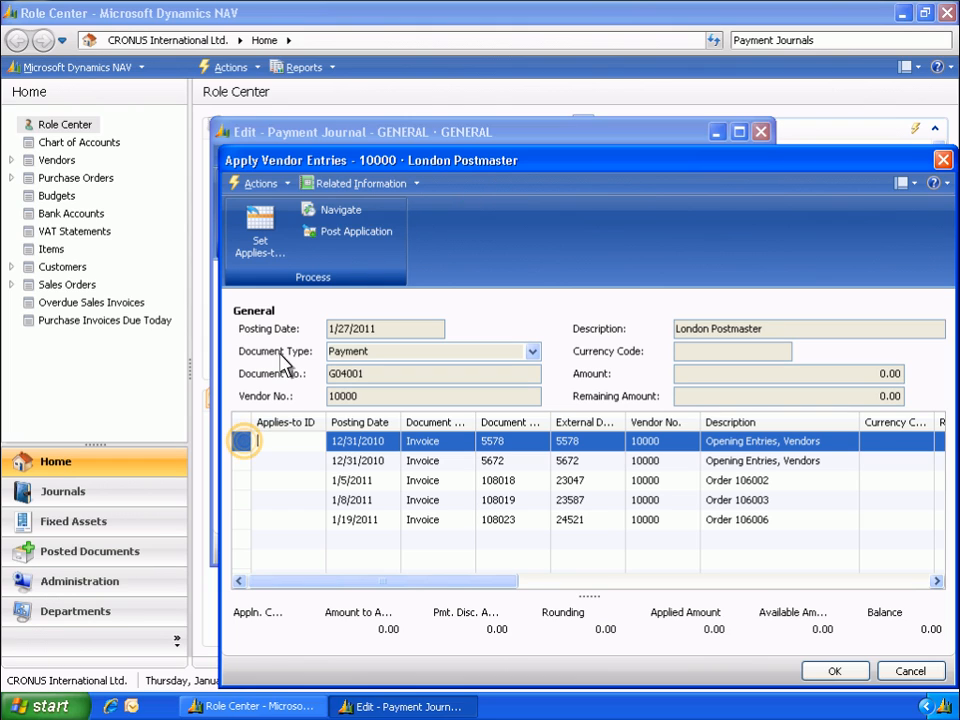
left_click(249, 453, "shift")
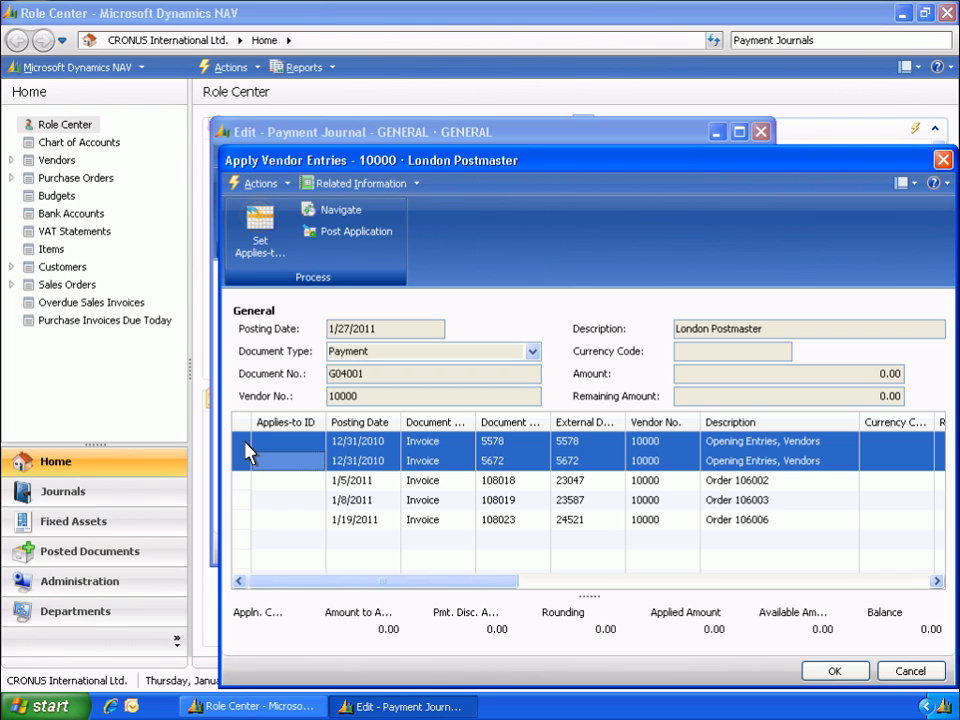
left_click(258, 238)
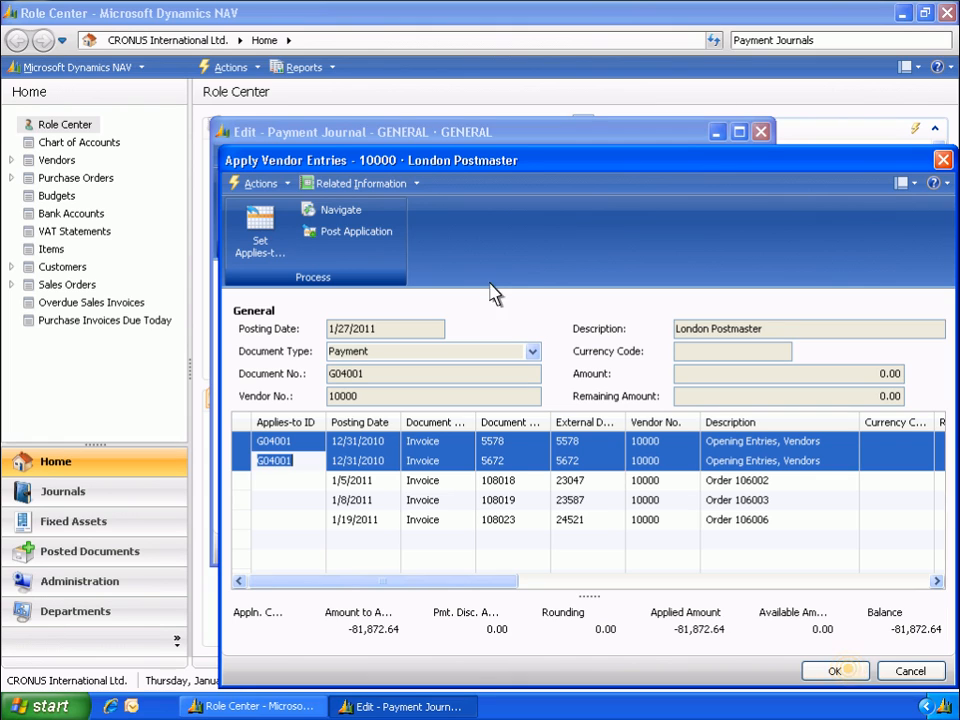
left_click(834, 671)
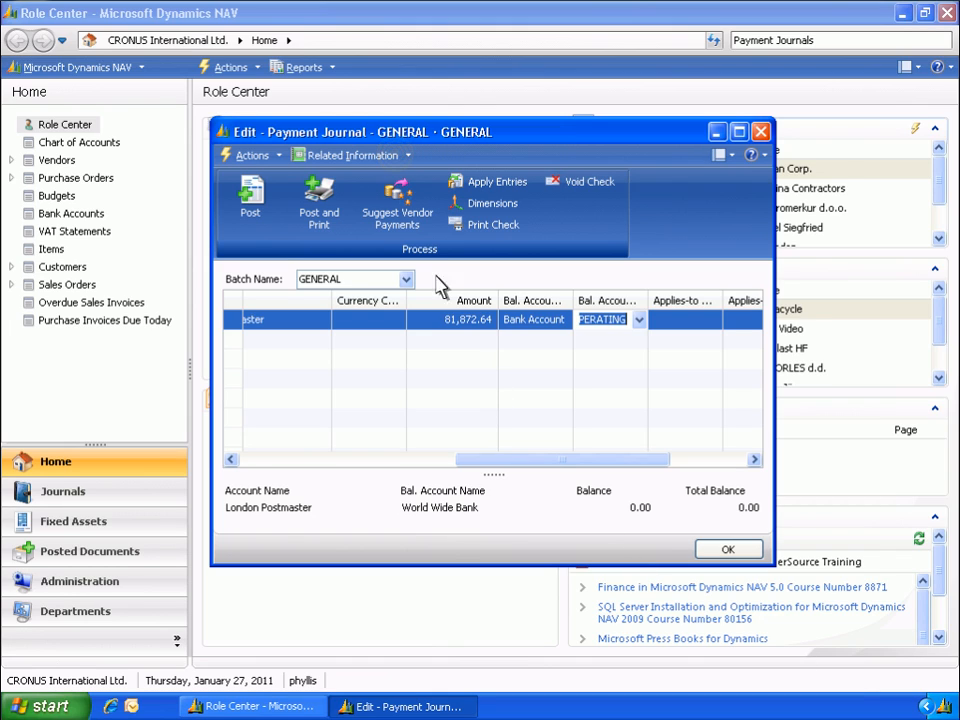
left_click(396, 161)
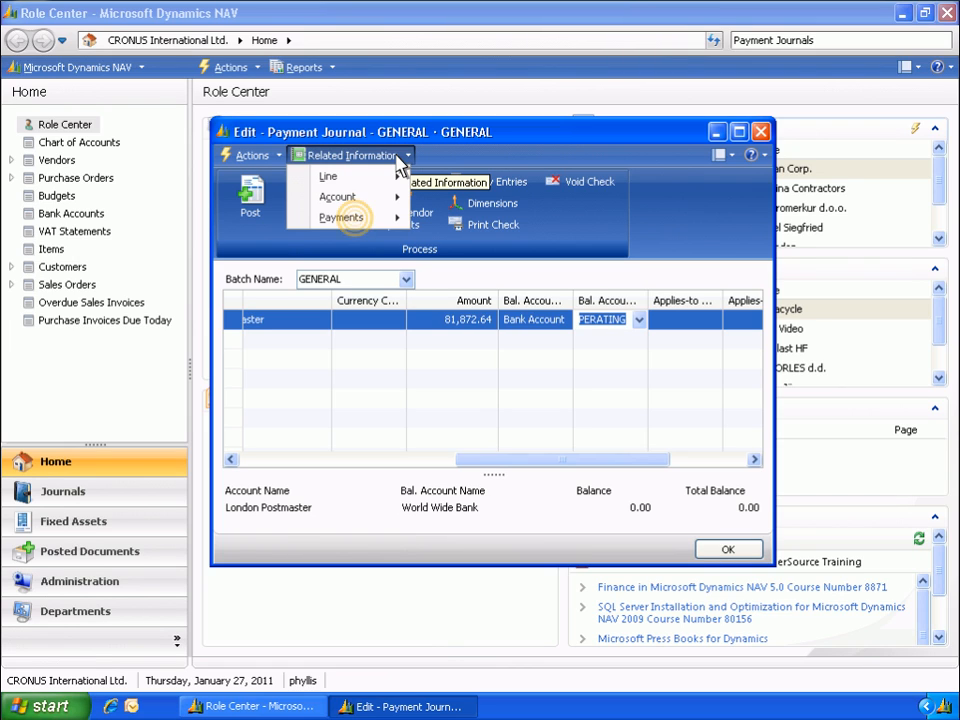
mouse_move(360, 218)
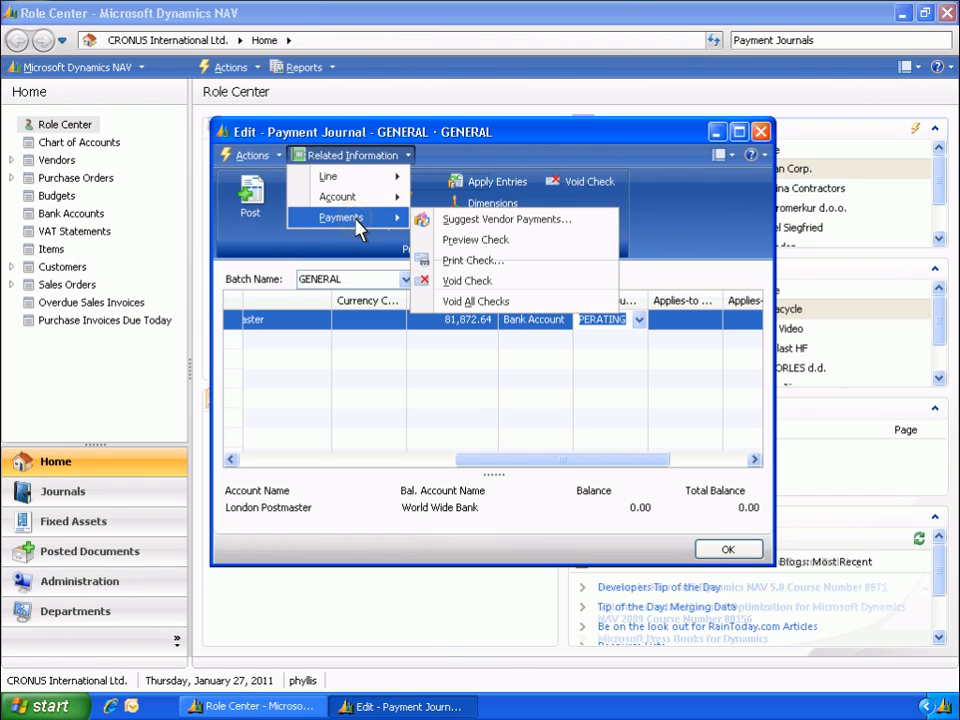
left_click(512, 408)
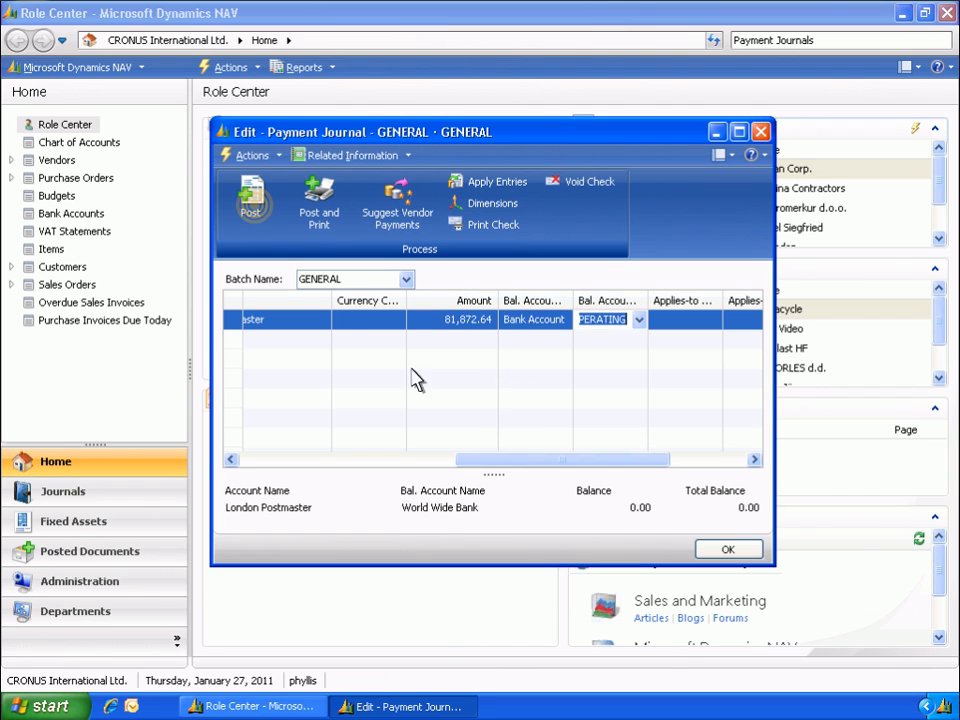
Post the payment journal lines and close the payment journal
left_click(256, 207)
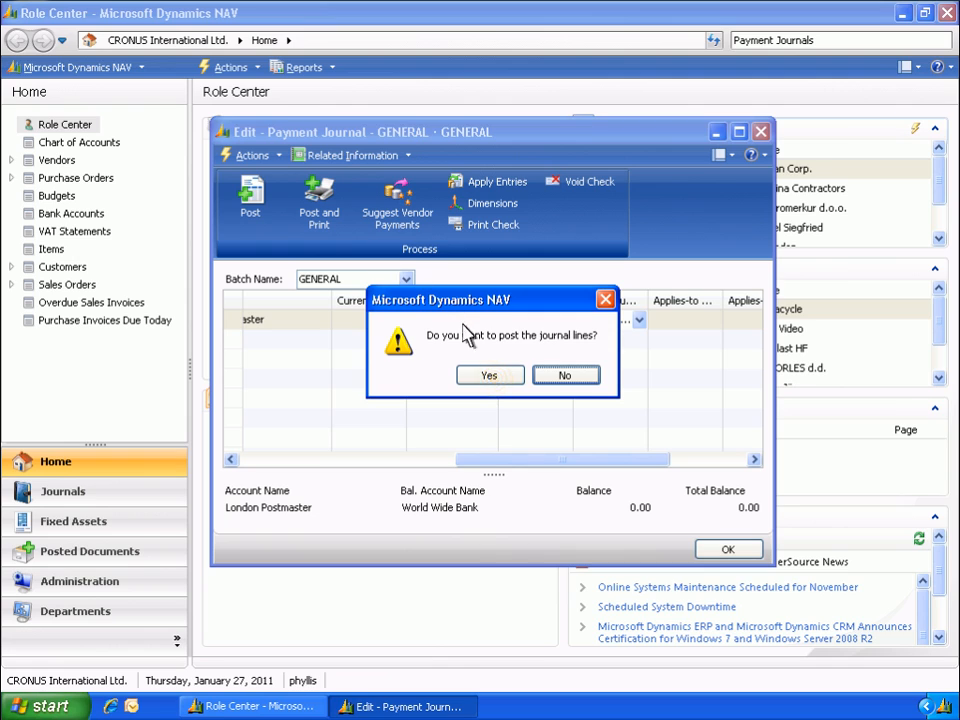
left_click(490, 376)
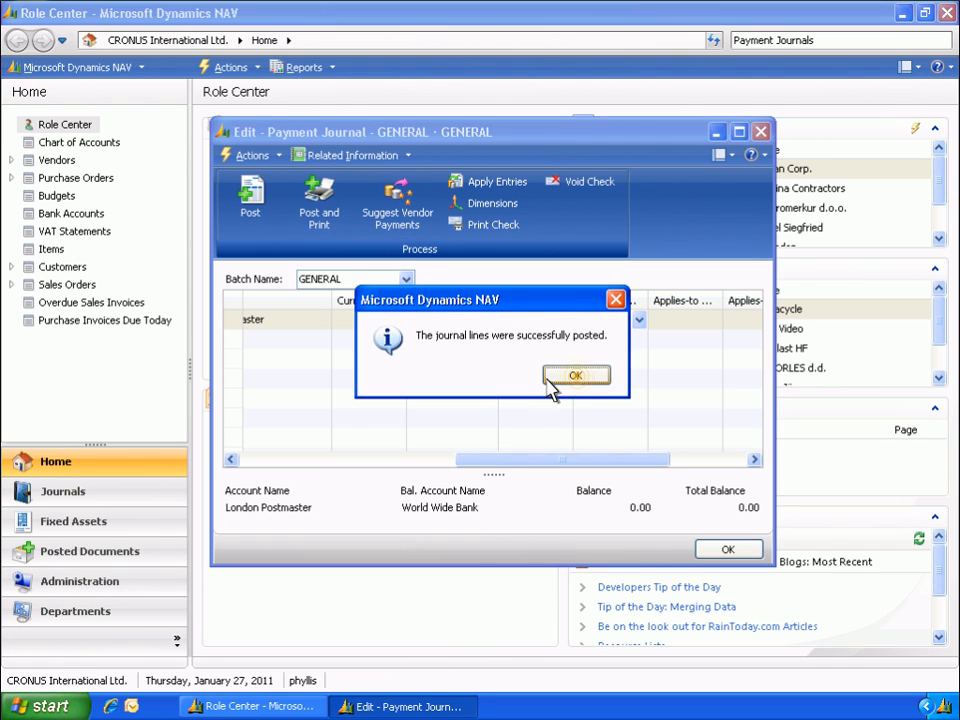
left_click(576, 379)
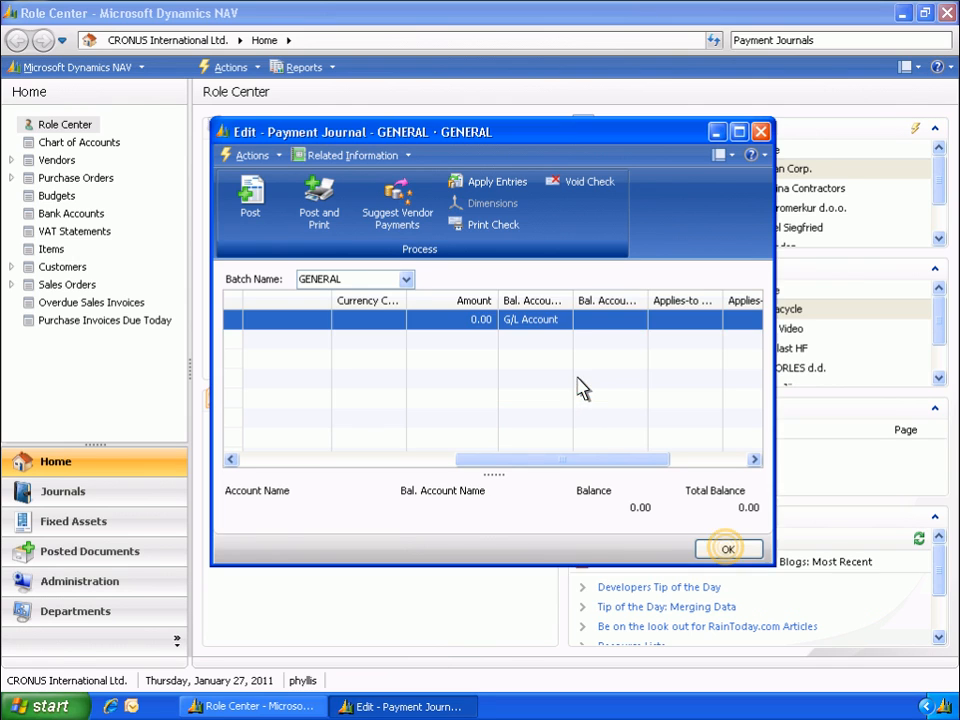
left_click(726, 549)
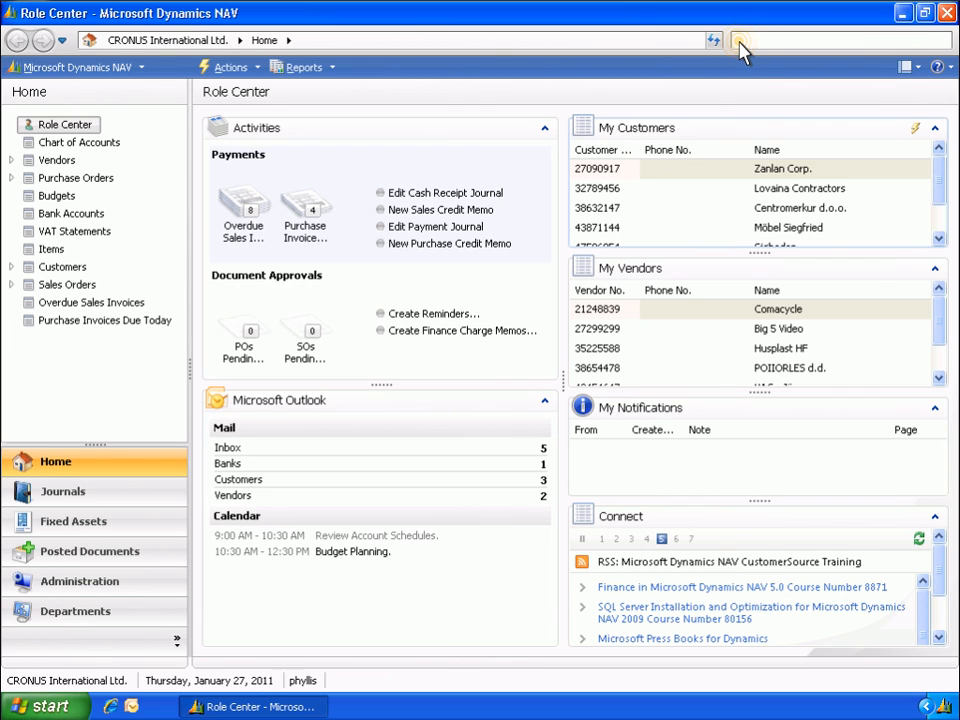
Search for the Payables Vendors list and open the vendor card of London Postmaster
type("Vendors")
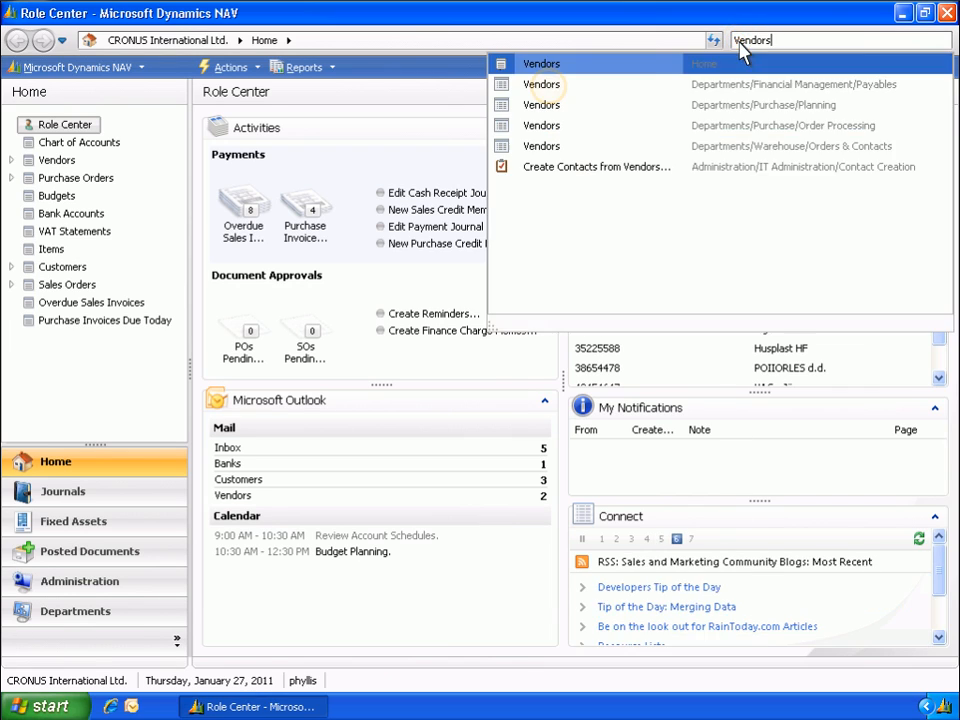
left_click(550, 88)
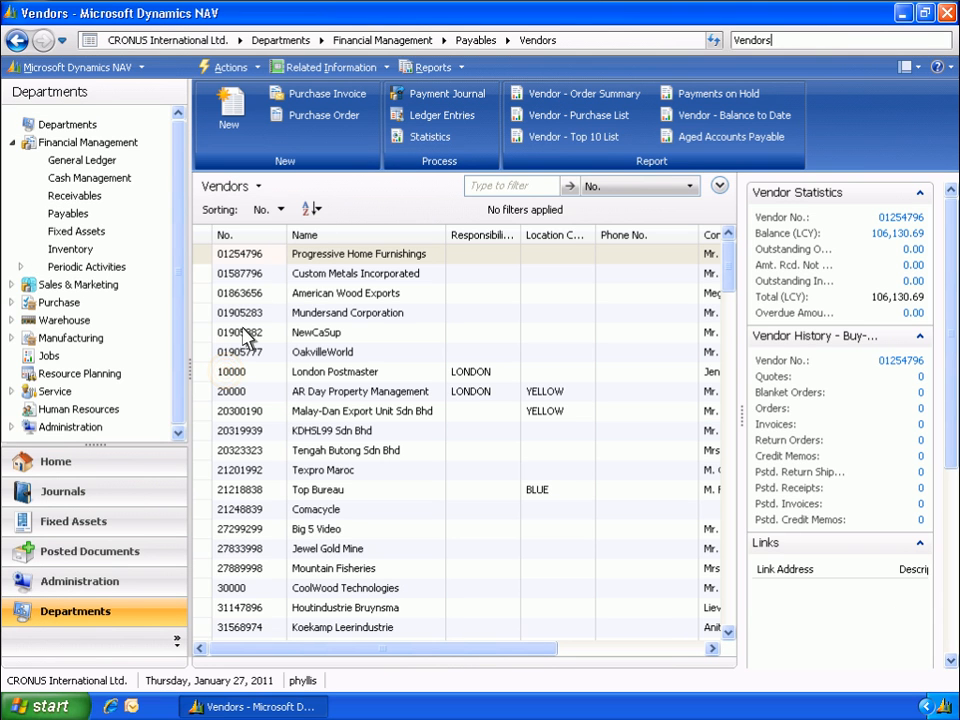
double_click(229, 372)
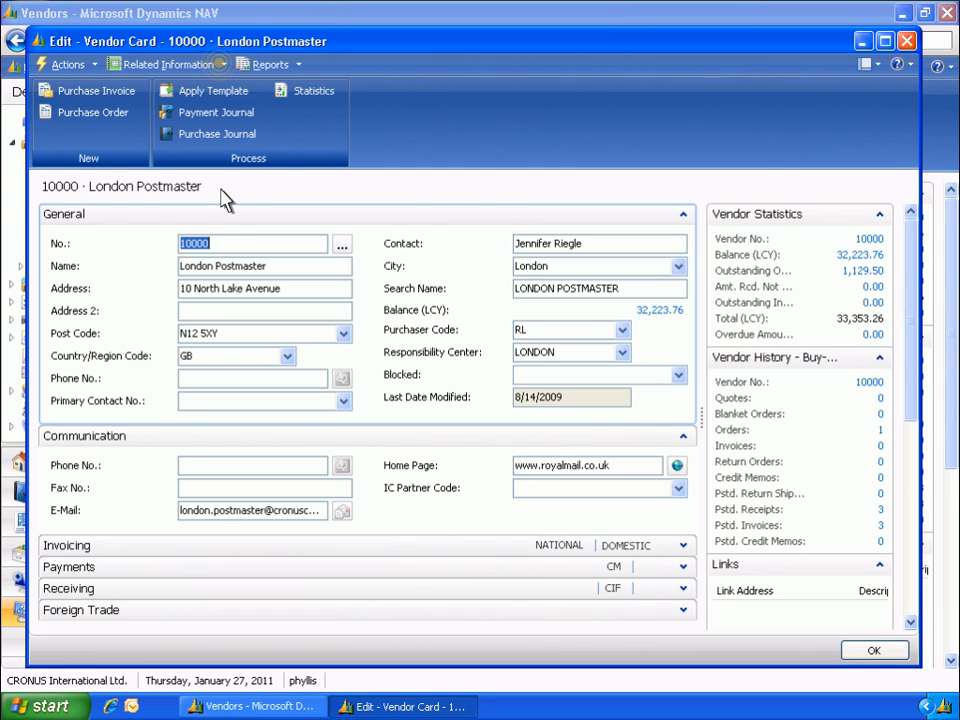
View the vendor's ledger entries, look up the postings related to the 1/27/2011 payment with Navigate, and return to the card
left_click(197, 66)
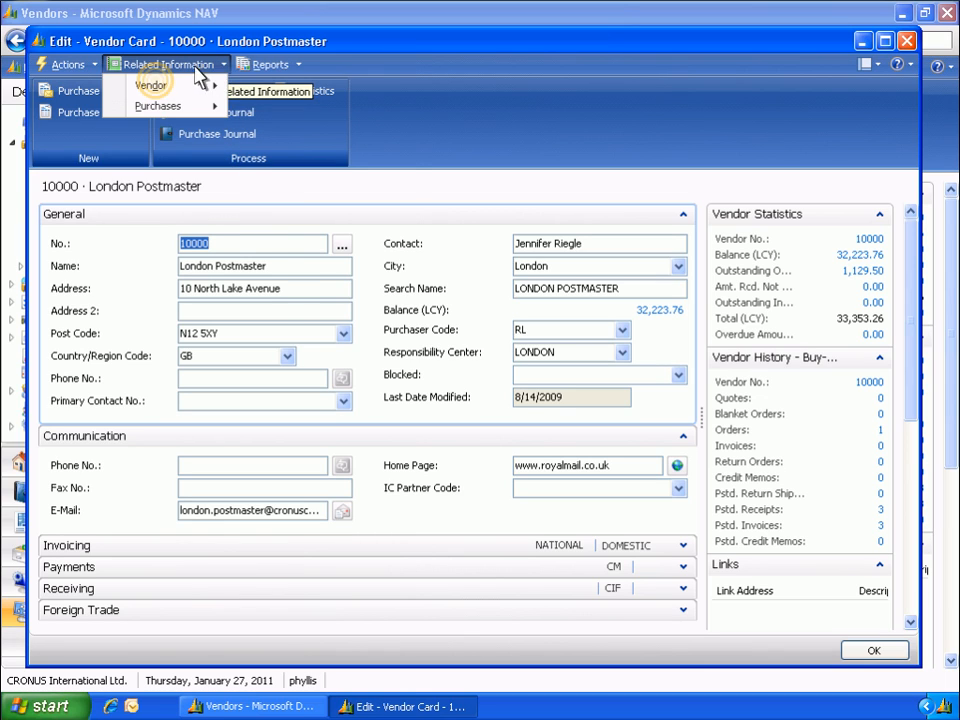
left_click(157, 86)
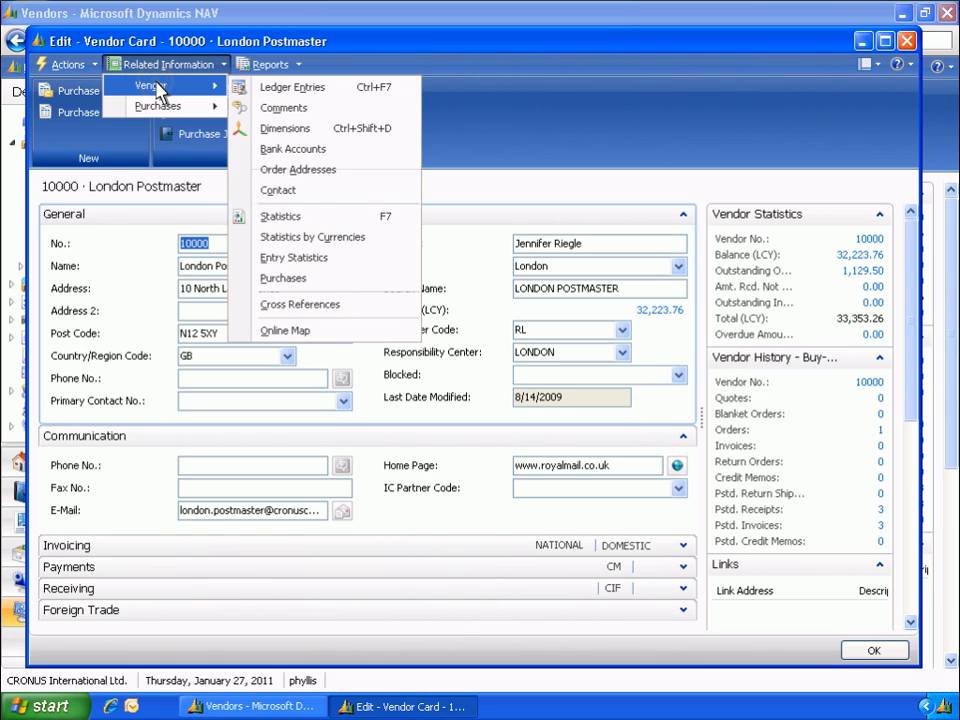
left_click(272, 88)
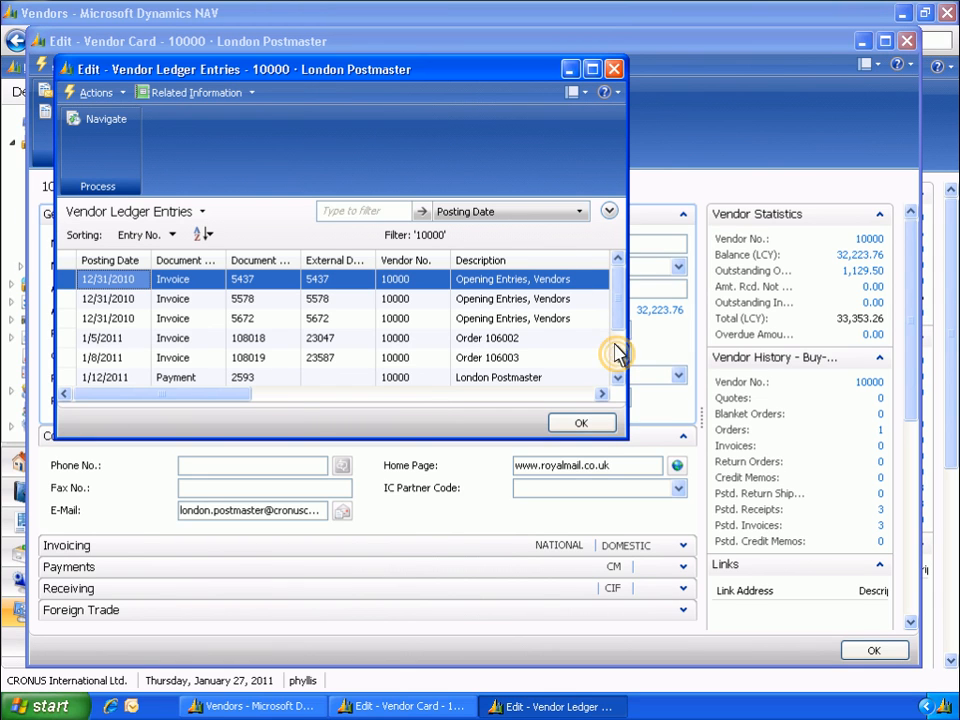
scroll(618, 362, "down", 1)
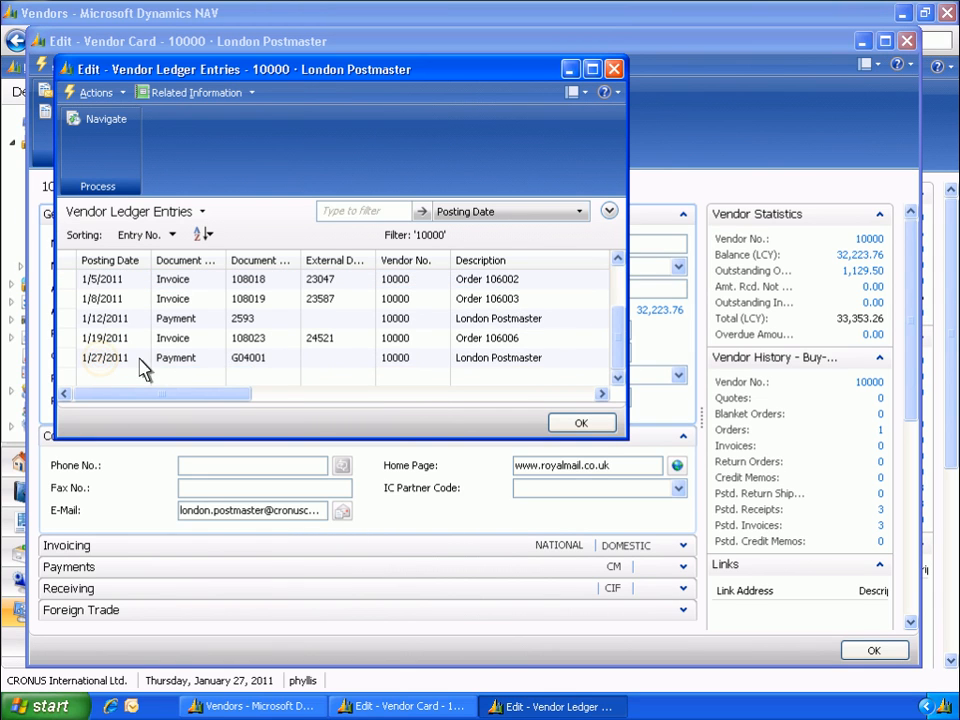
left_click(105, 364)
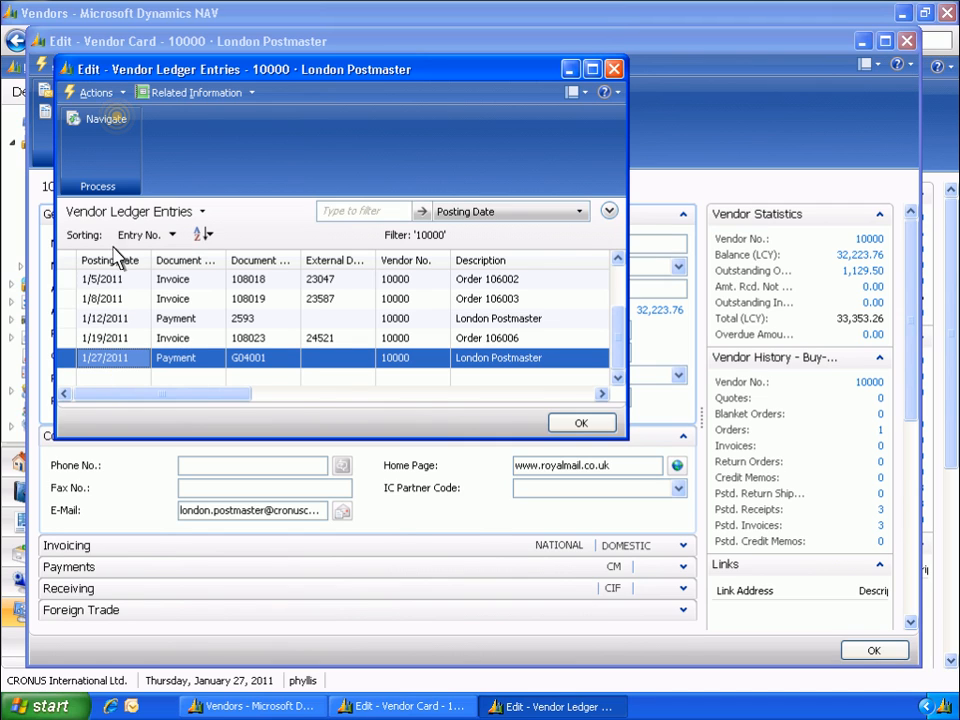
left_click(117, 121)
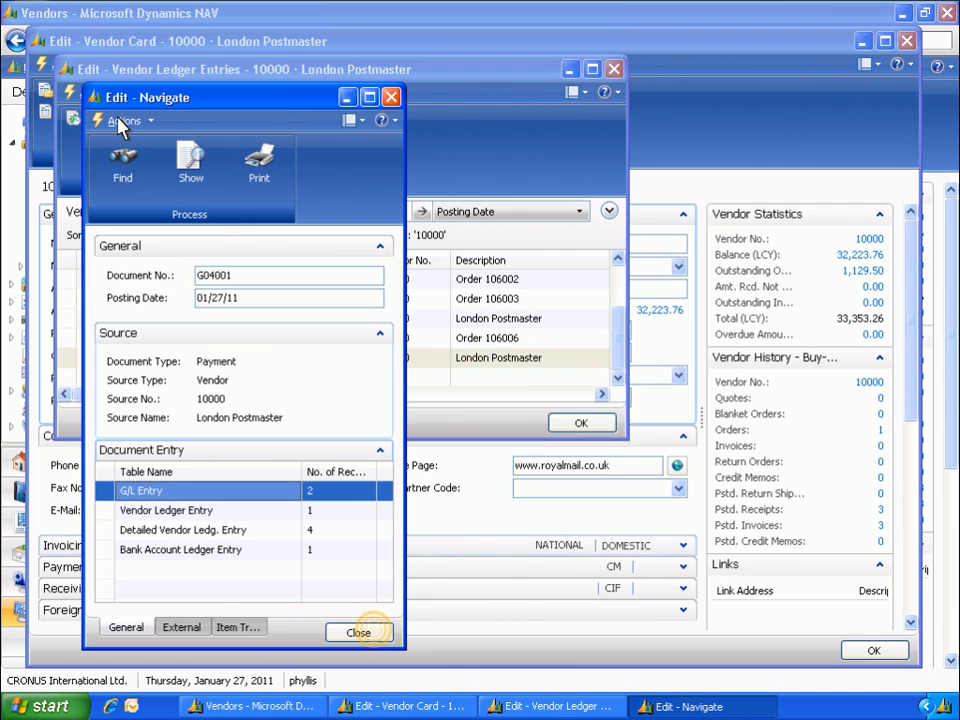
left_click(358, 632)
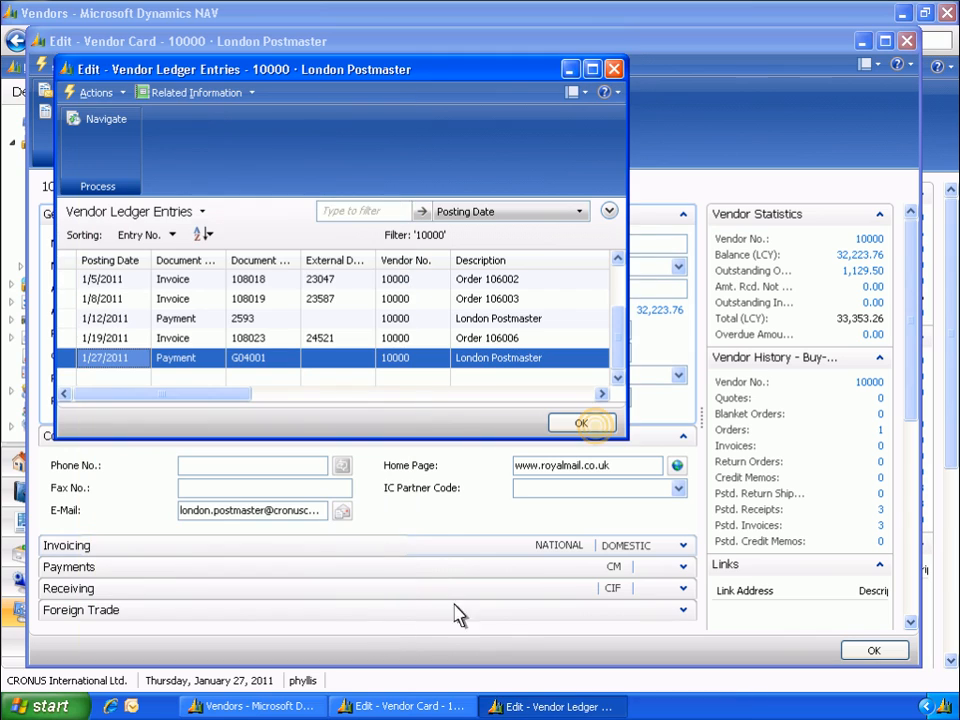
left_click(581, 424)
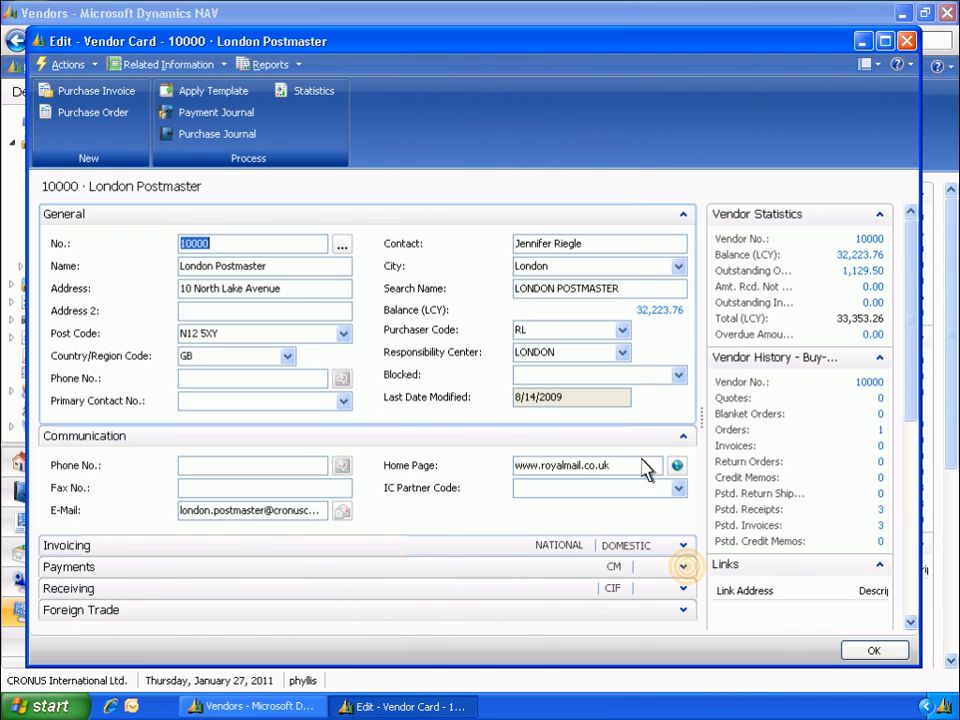
Examine the application method options in the vendor's payment settings, choose Manual, and close the vendor card
left_click(683, 567)
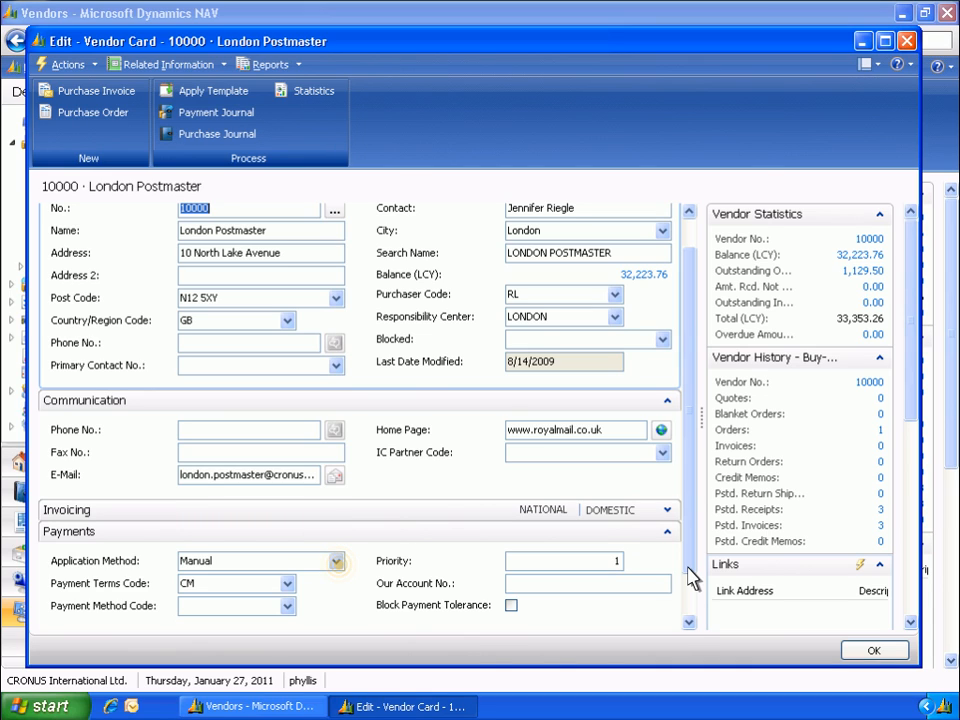
left_click(337, 562)
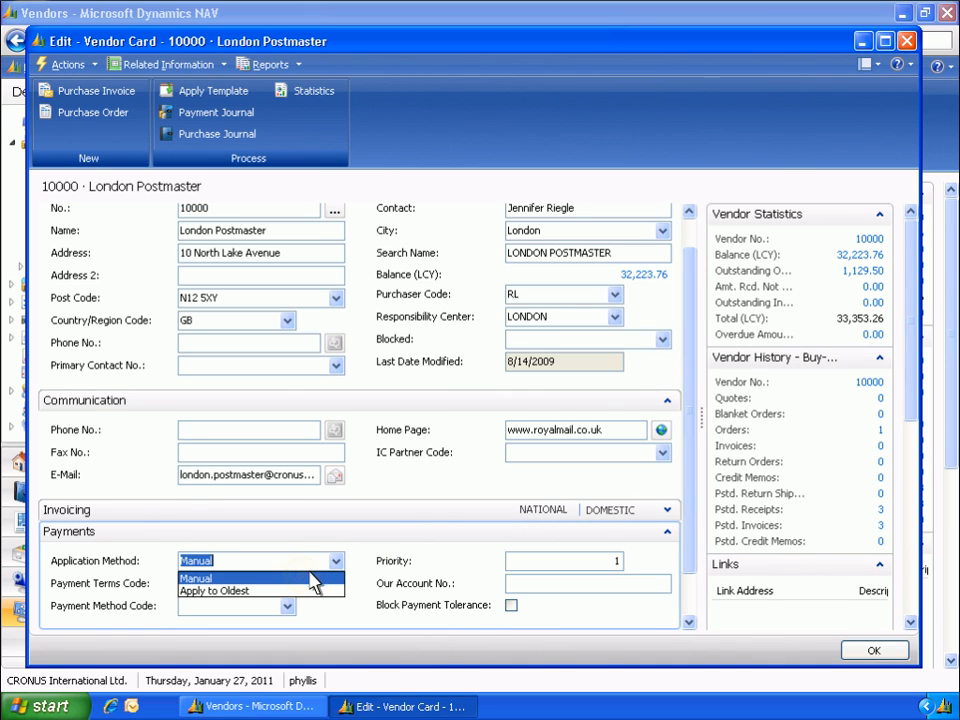
left_click(305, 581)
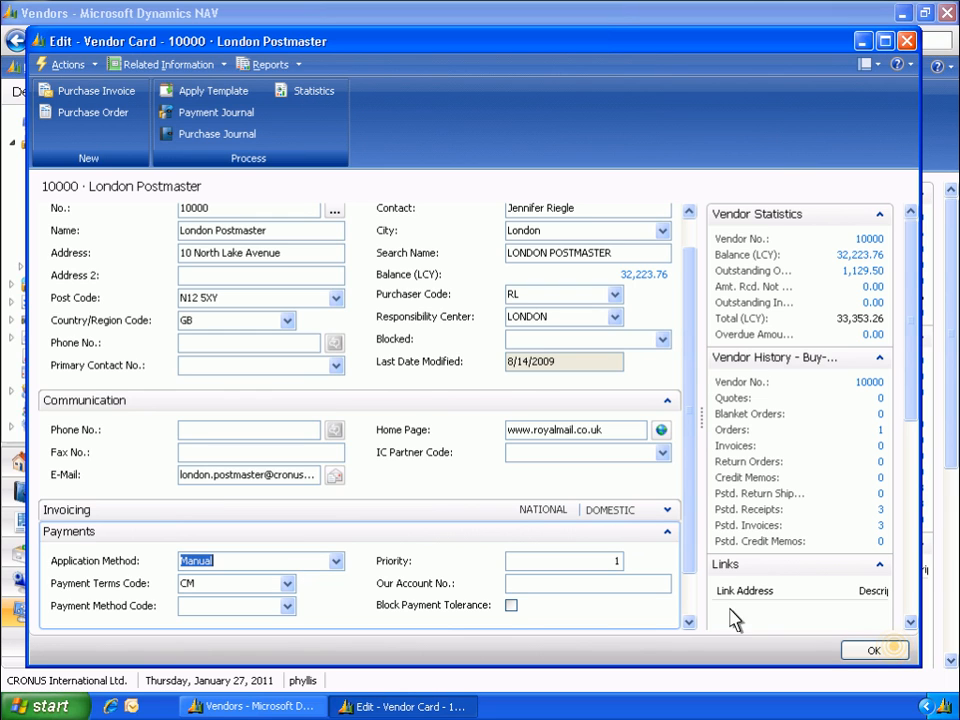
left_click(873, 651)
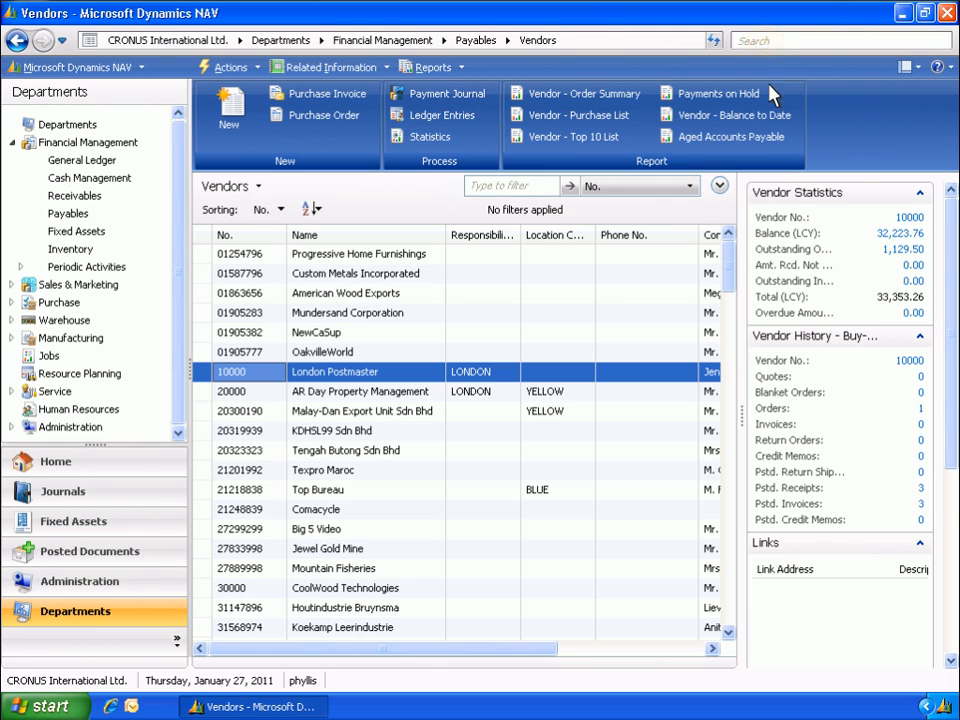
Search for Payment Journals and open the payment journal under Financial Management, Payables
left_click(770, 41)
type("Payment Journals")
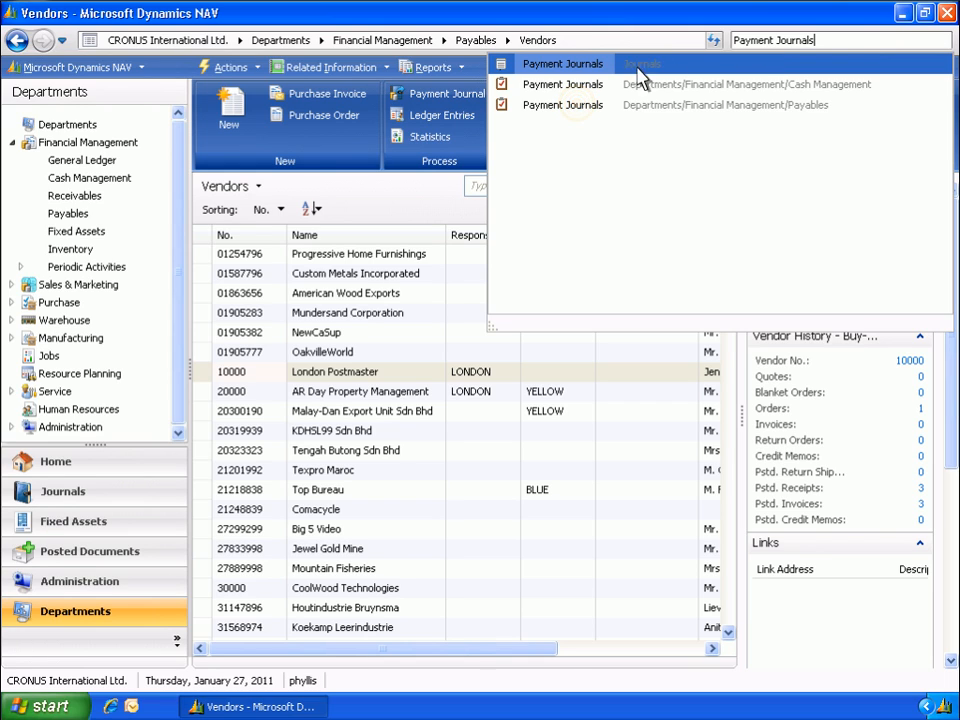
left_click(592, 100)
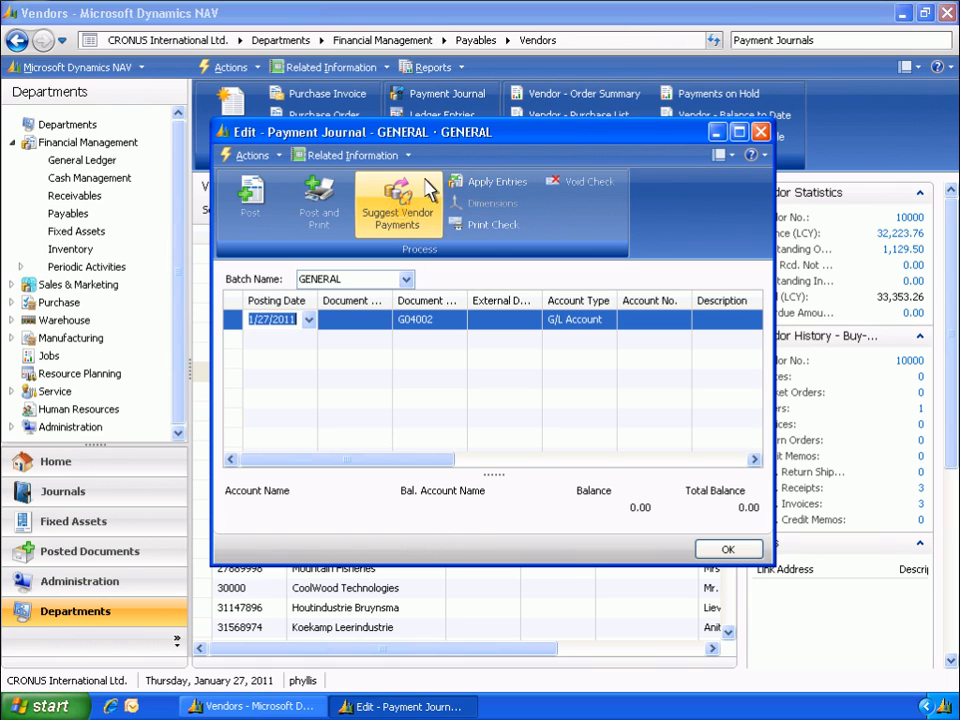
Start Suggest Vendor Payments, set the last payment date to 1/31/2011 and enable summarizing per vendor
left_click(405, 222)
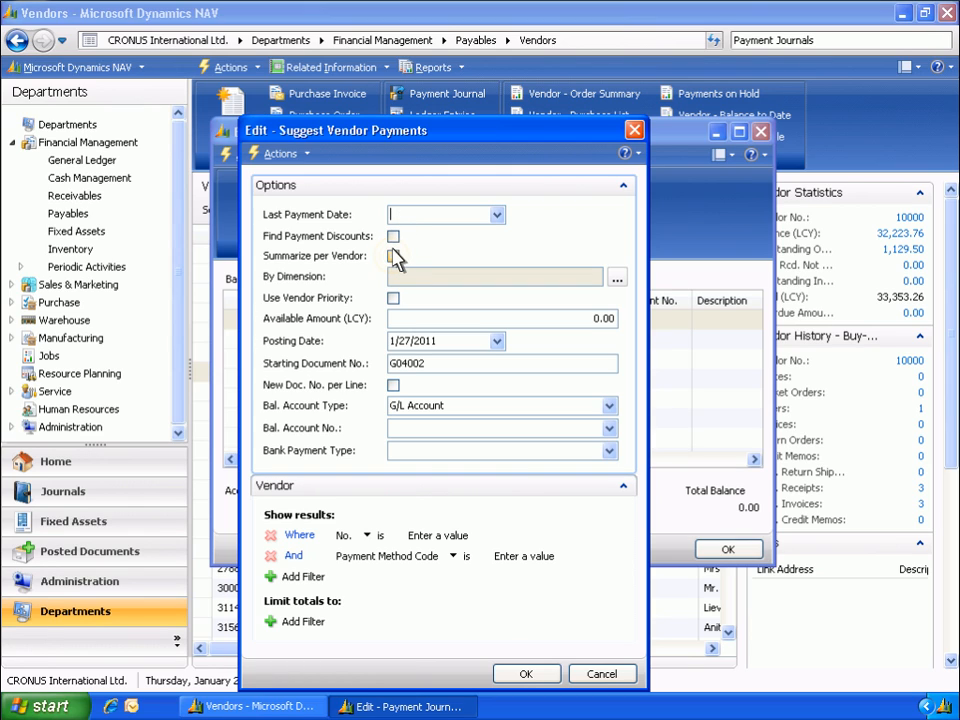
left_click(393, 257)
type("1/31/2011")
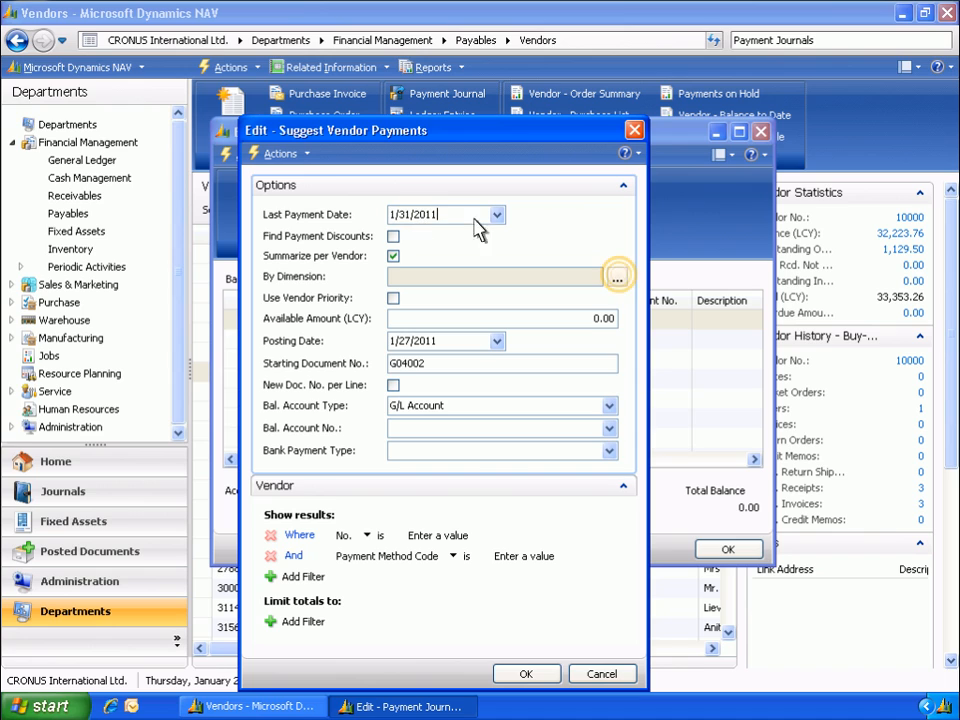
Choose the AREA and PURCHASER dimensions for summarizing the suggested vendor payments
left_click(618, 280)
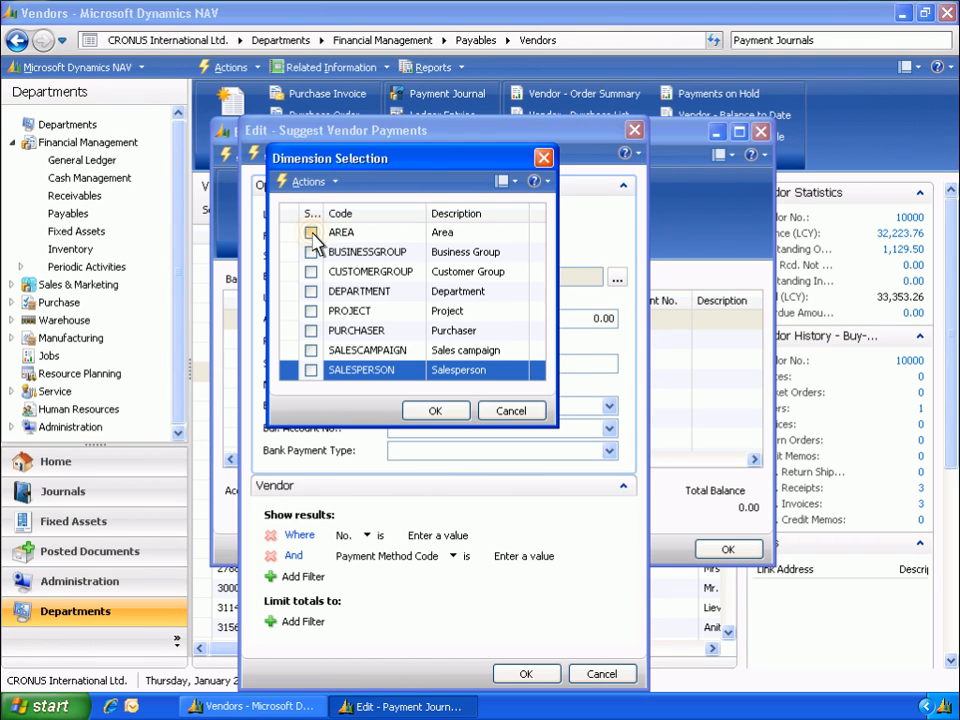
left_click(311, 232)
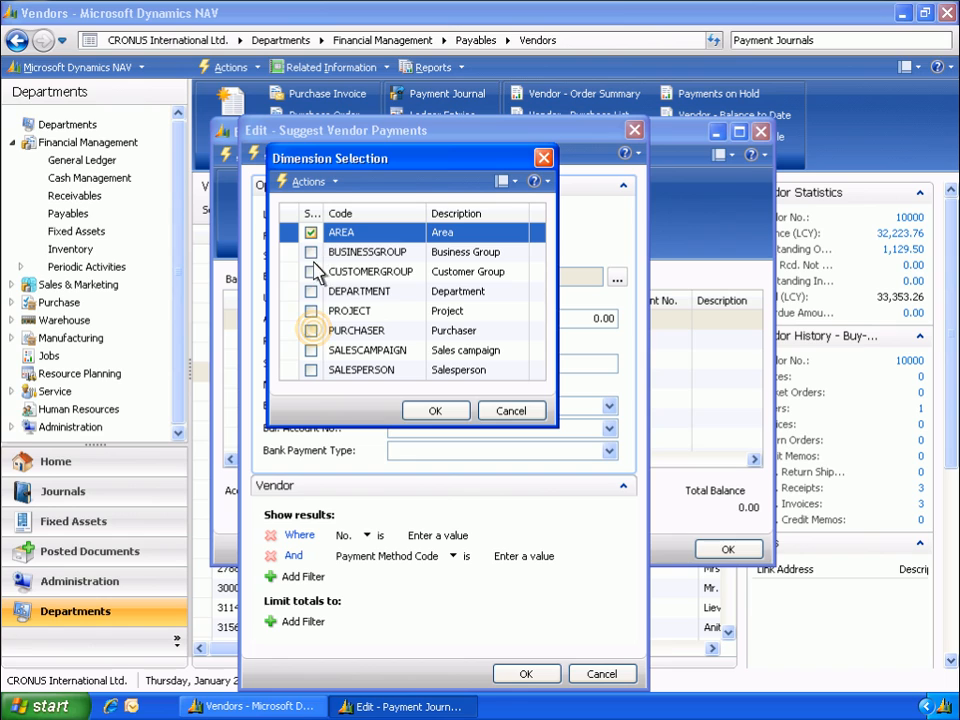
left_click(312, 330)
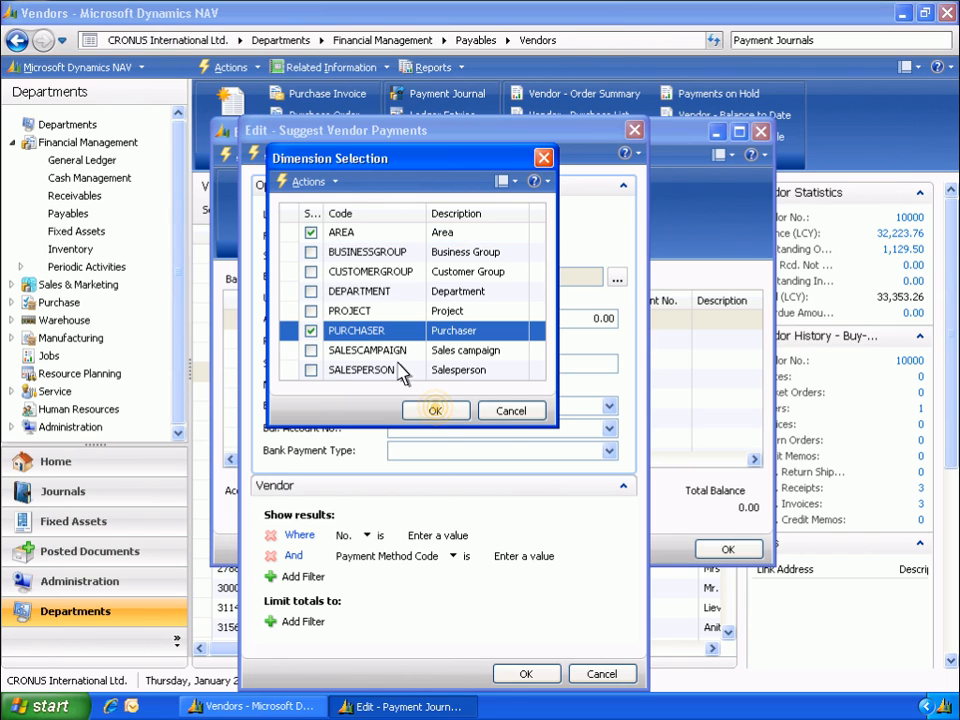
left_click(437, 413)
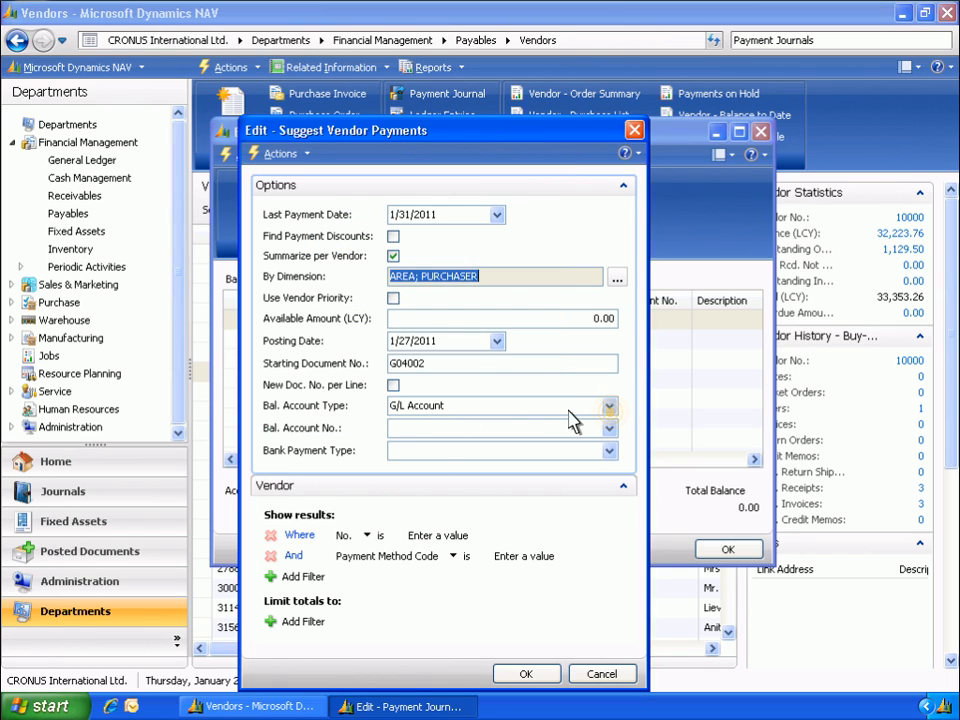
Set the balancing account type to Bank Account and choose WWB-OPERATING as the balancing account
left_click(609, 407)
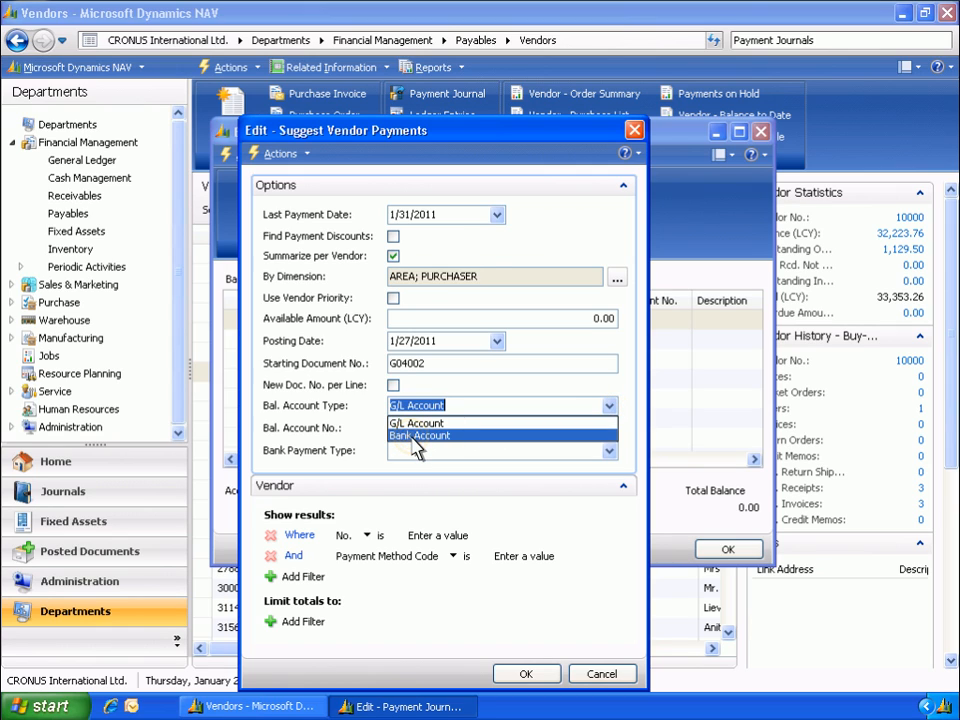
left_click(417, 437)
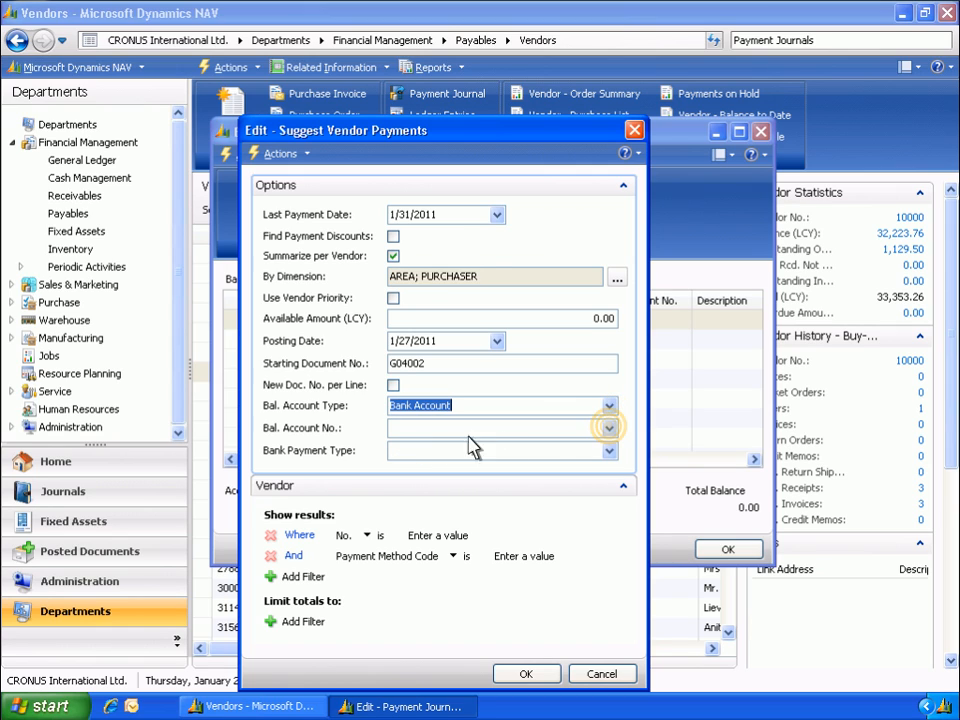
left_click(608, 428)
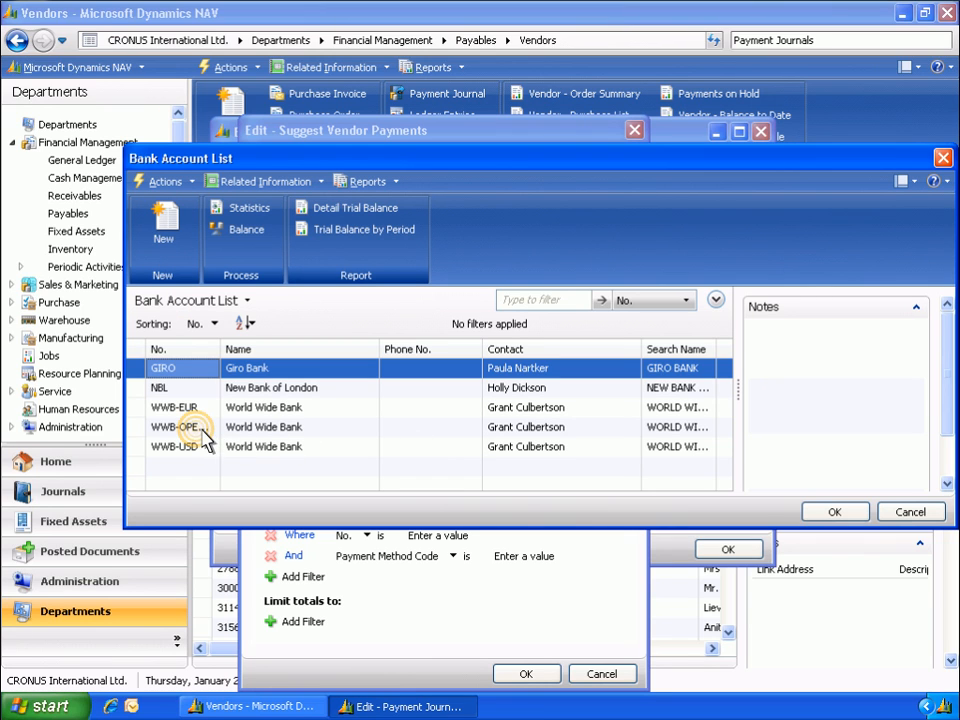
left_click(197, 428)
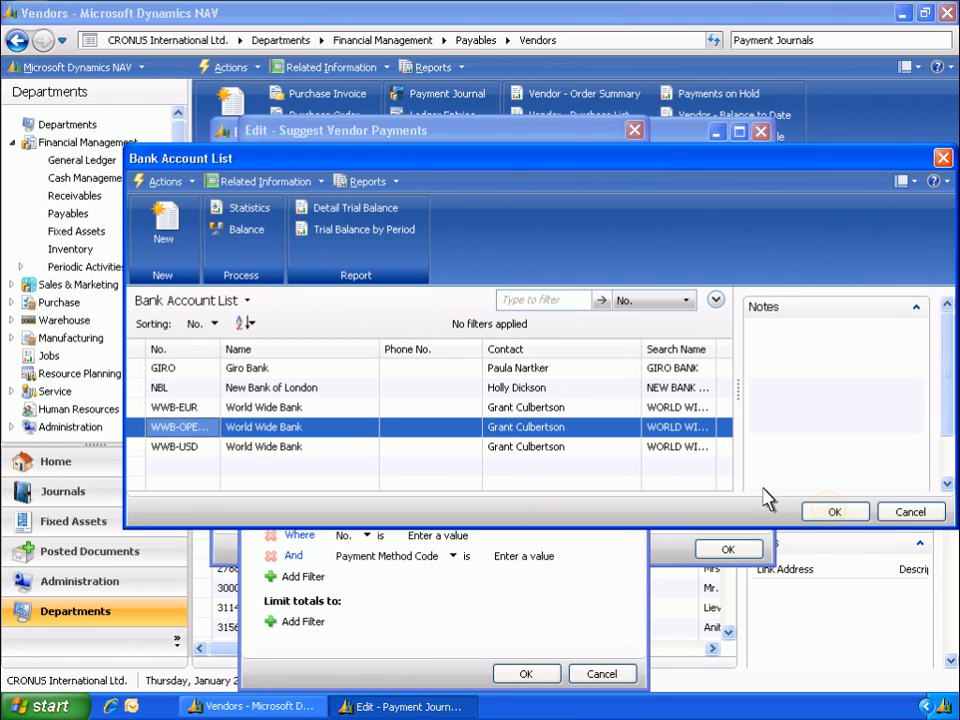
left_click(834, 512)
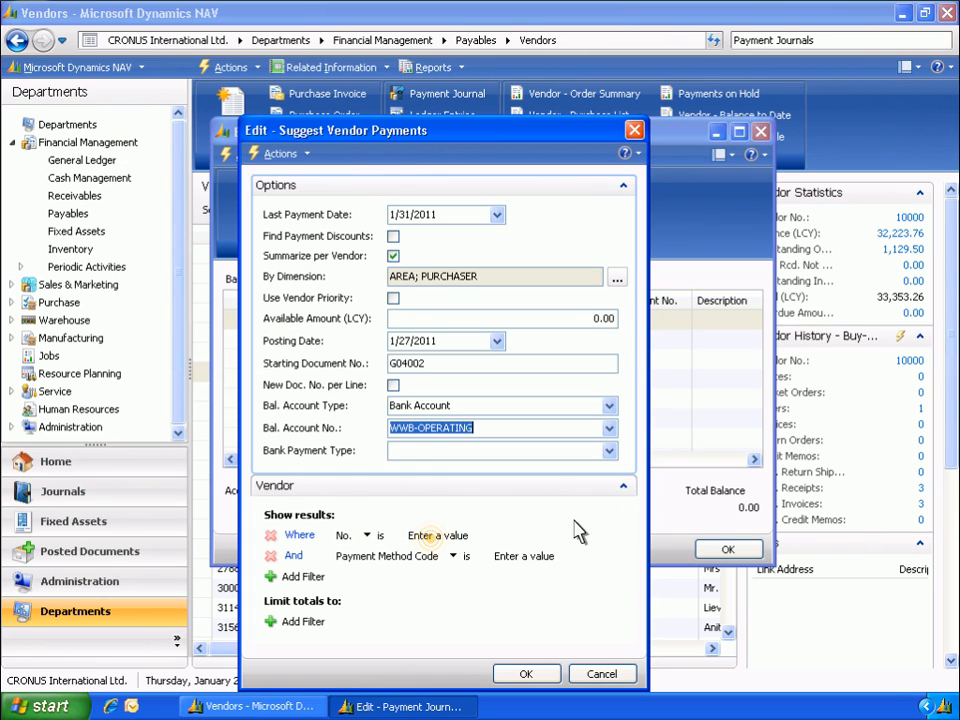
Limit the suggestions to vendor numbers 10000..30000 and generate the vendor payment lines
left_click(432, 538)
type("10000..30000")
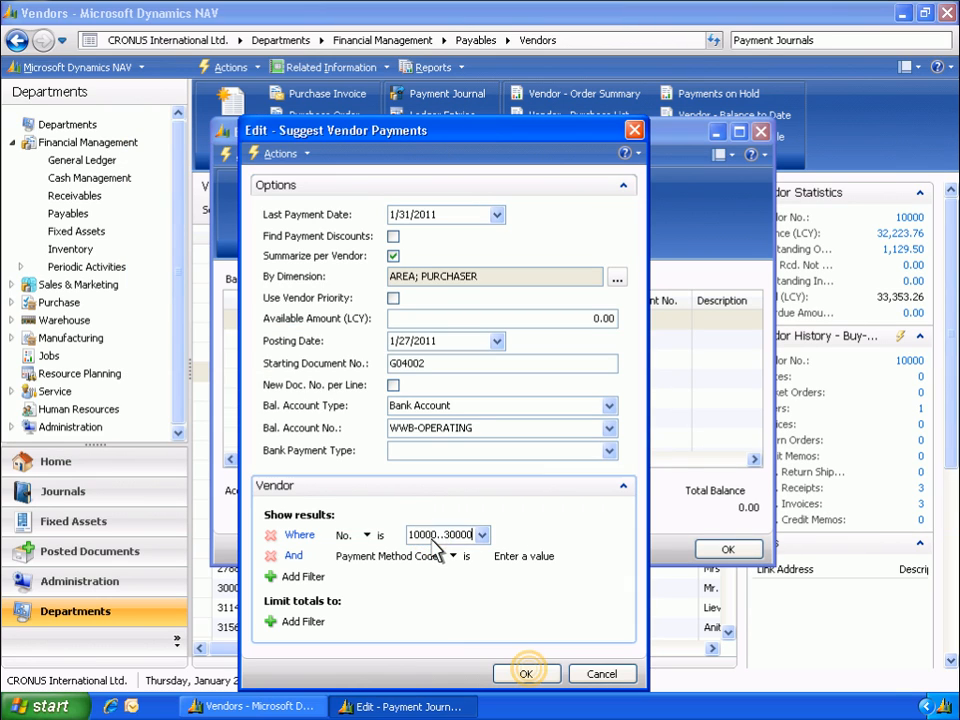
left_click(530, 675)
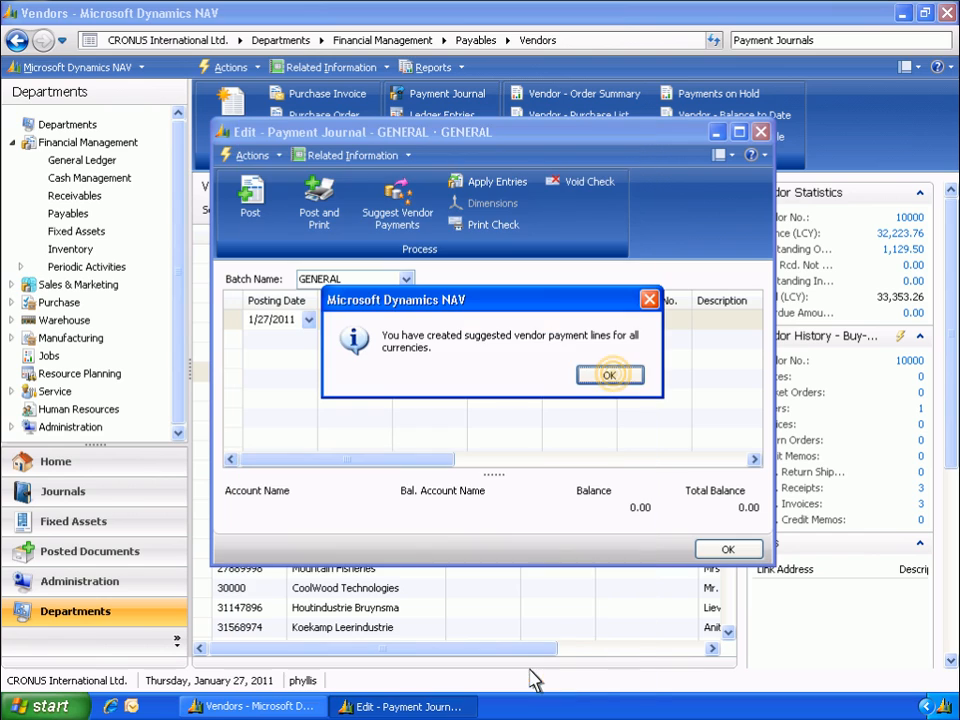
left_click(610, 376)
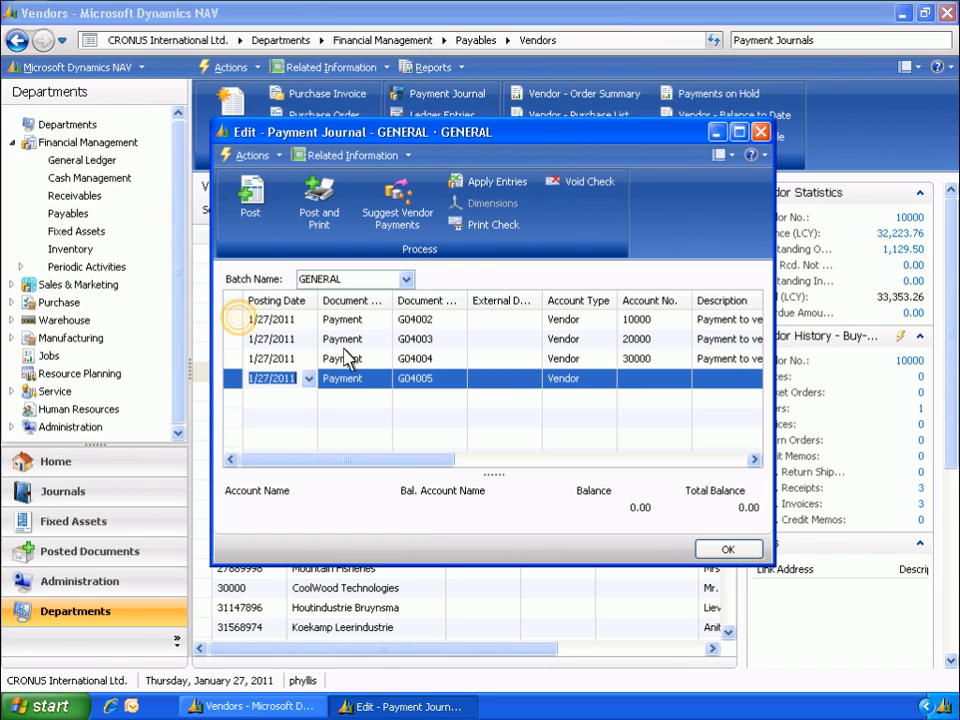
Review the vendor entries applied to the first suggested payment line and return to the journal
left_click(237, 320)
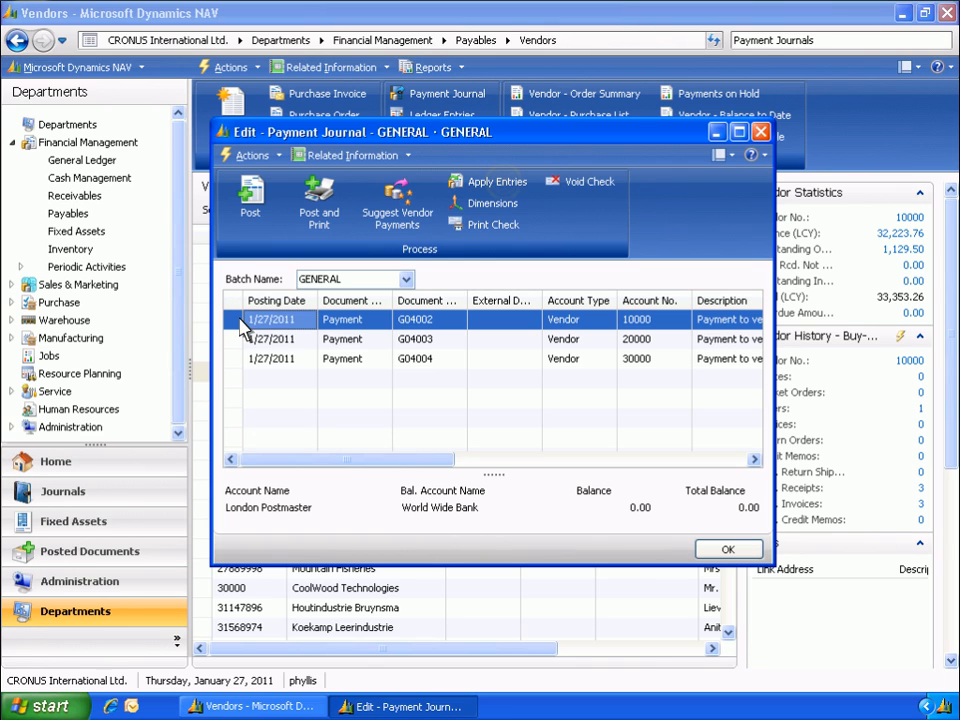
left_click(505, 185)
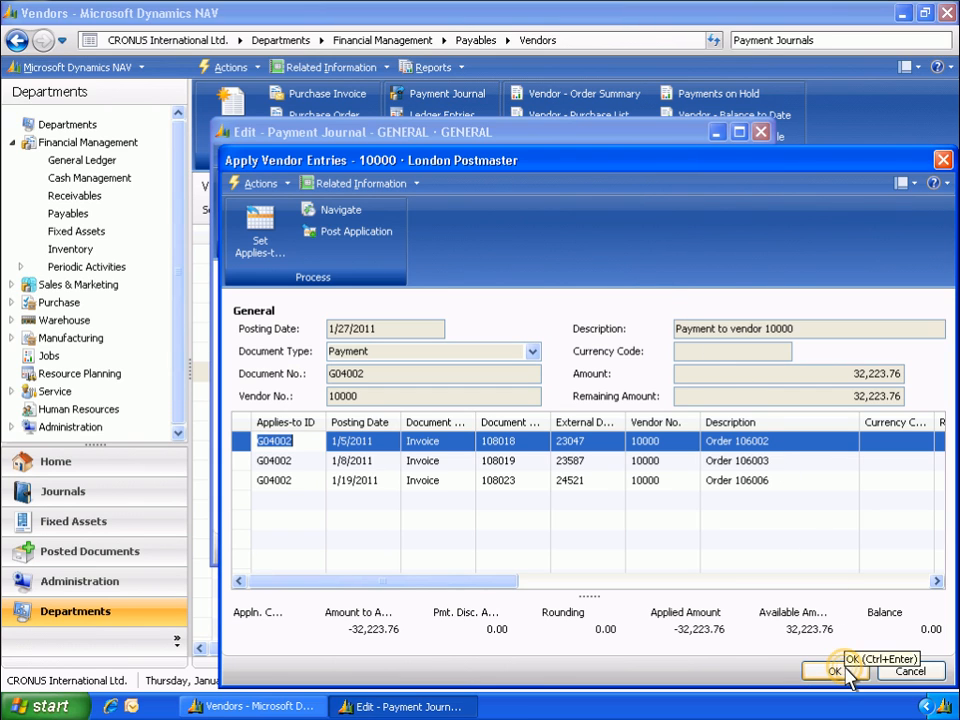
left_click(848, 672)
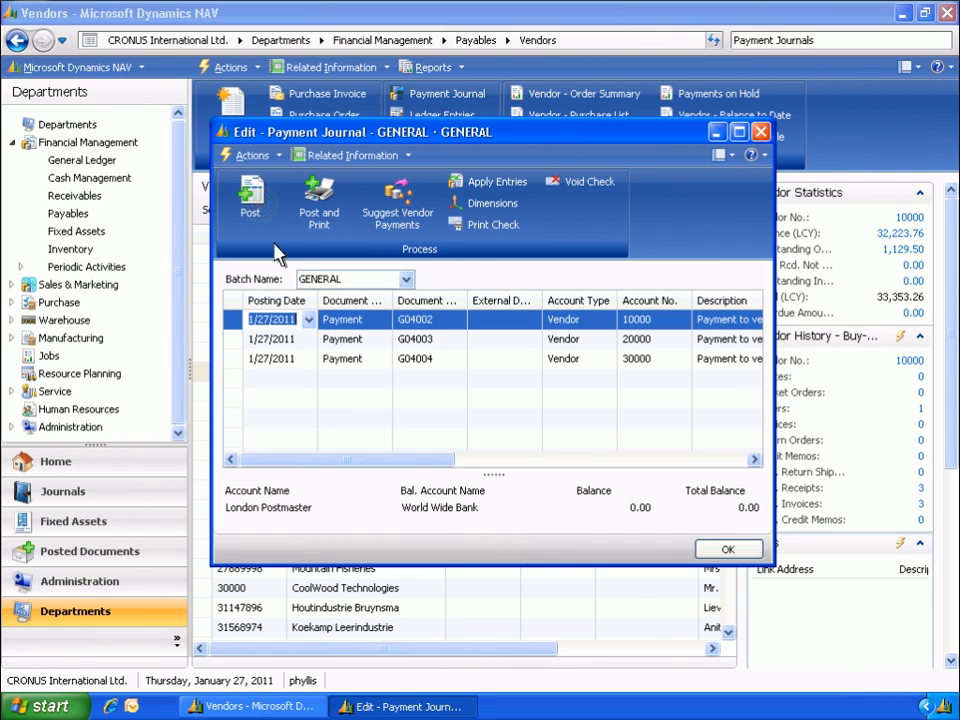
Post the suggested vendor payment lines and close the payment journal
left_click(262, 212)
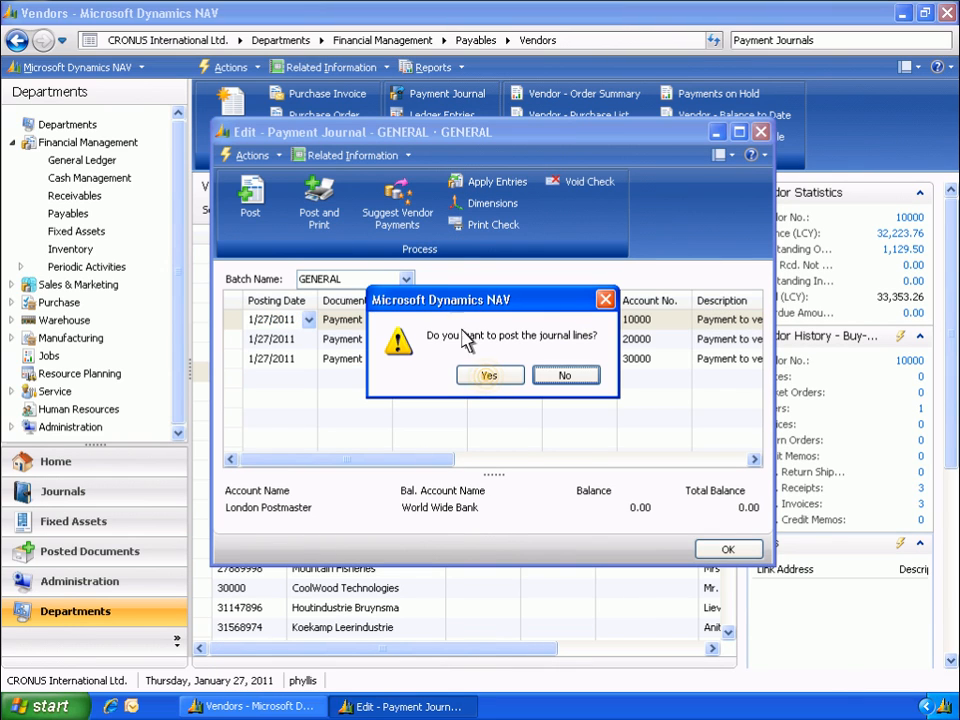
left_click(489, 378)
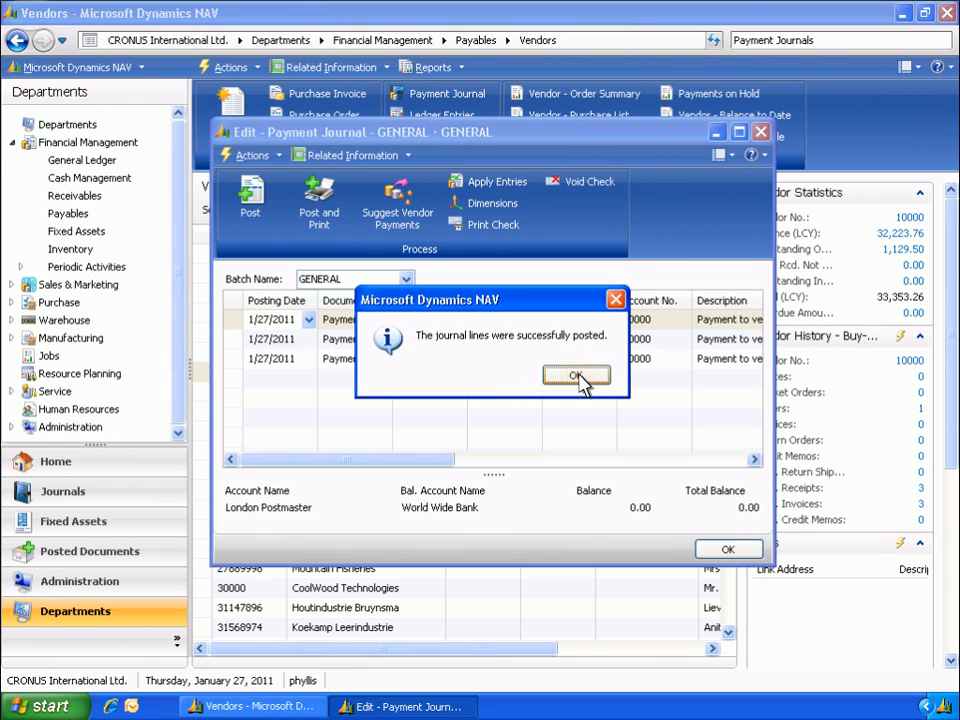
left_click(576, 376)
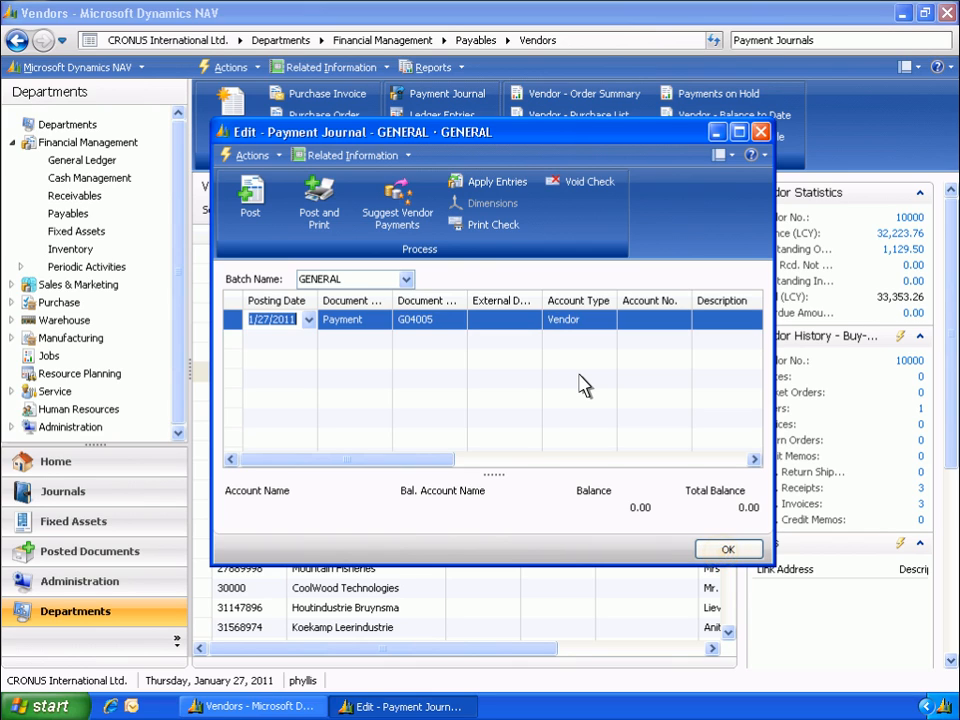
left_click(727, 550)
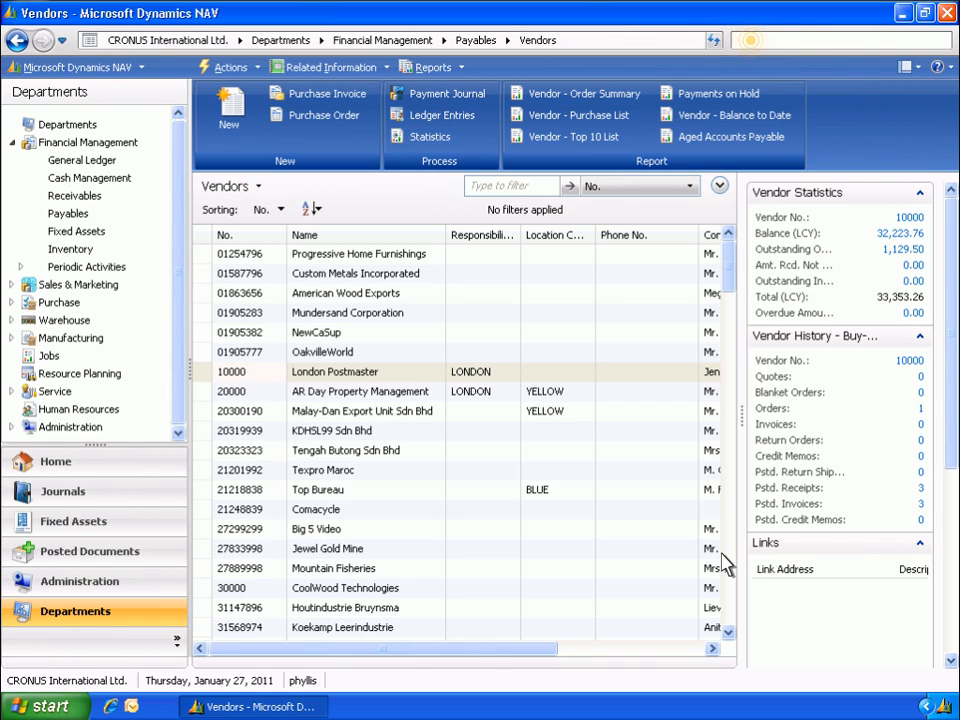
Search for the Payables Vendors list and open the ledger entries of London Postmaster
left_click(753, 42)
type("Vendors")
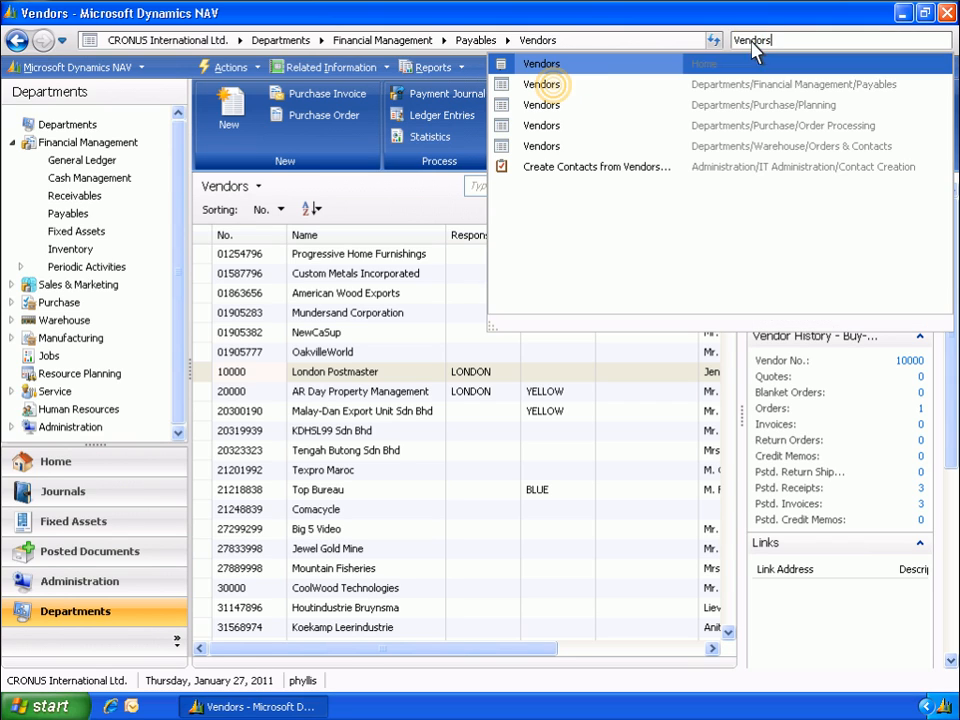
left_click(557, 92)
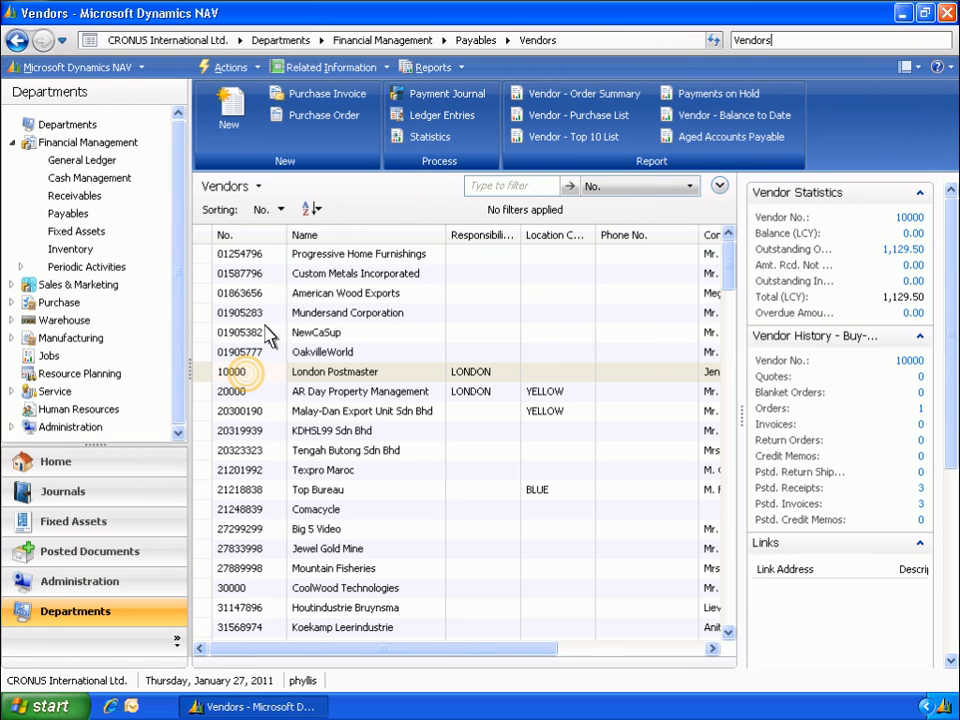
left_click(248, 380)
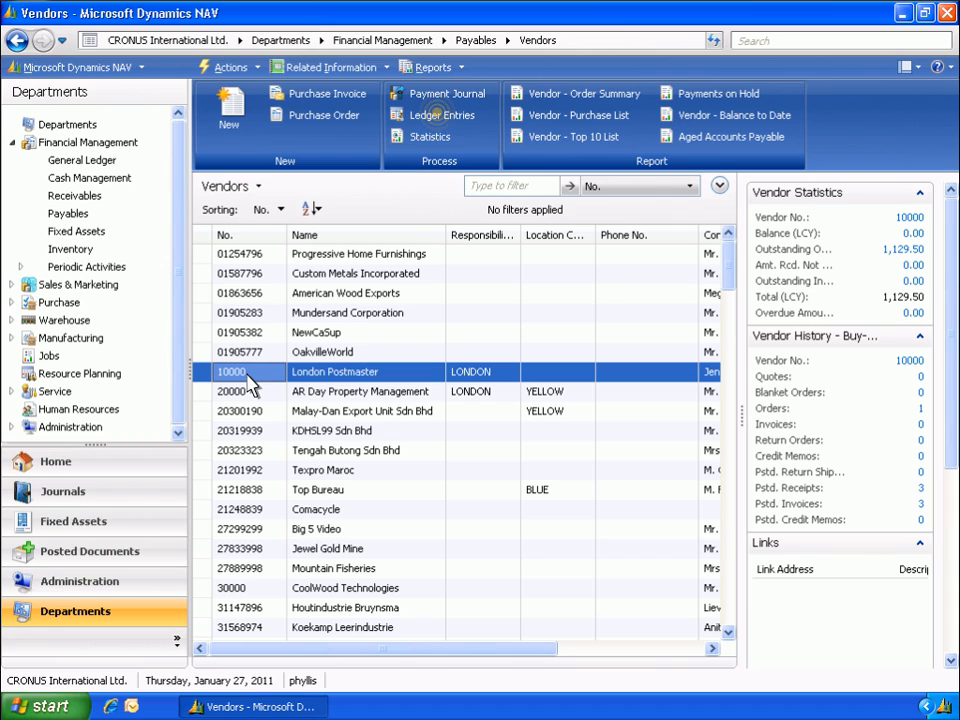
left_click(441, 116)
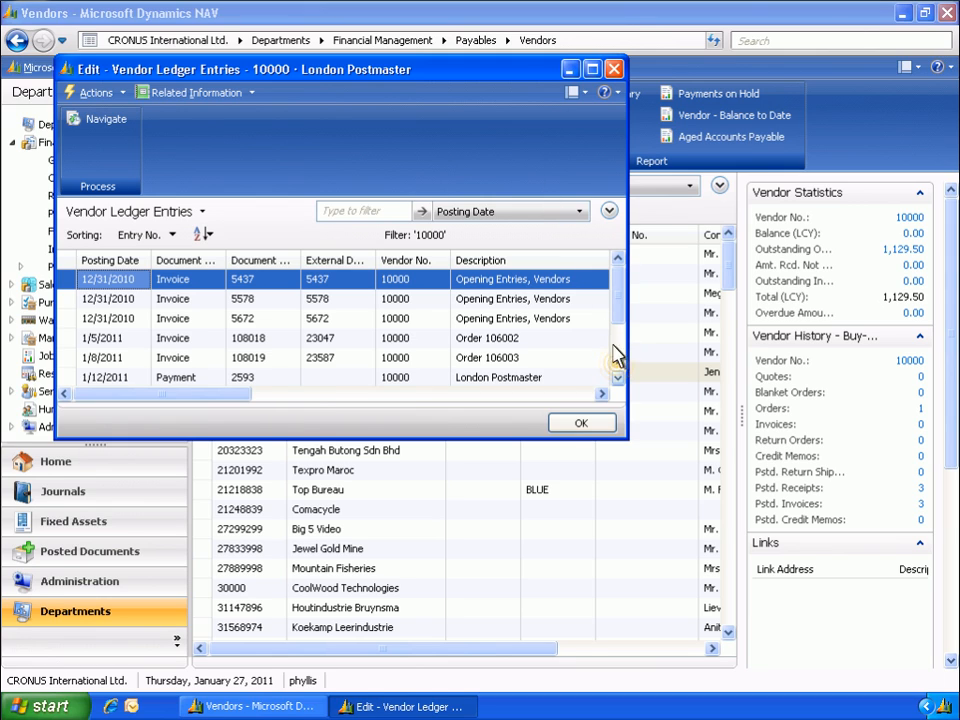
Unapply the entries of London Postmaster's 1/27/2011 payment G04001, posting the correcting entries
scroll(619, 373, "down", 2)
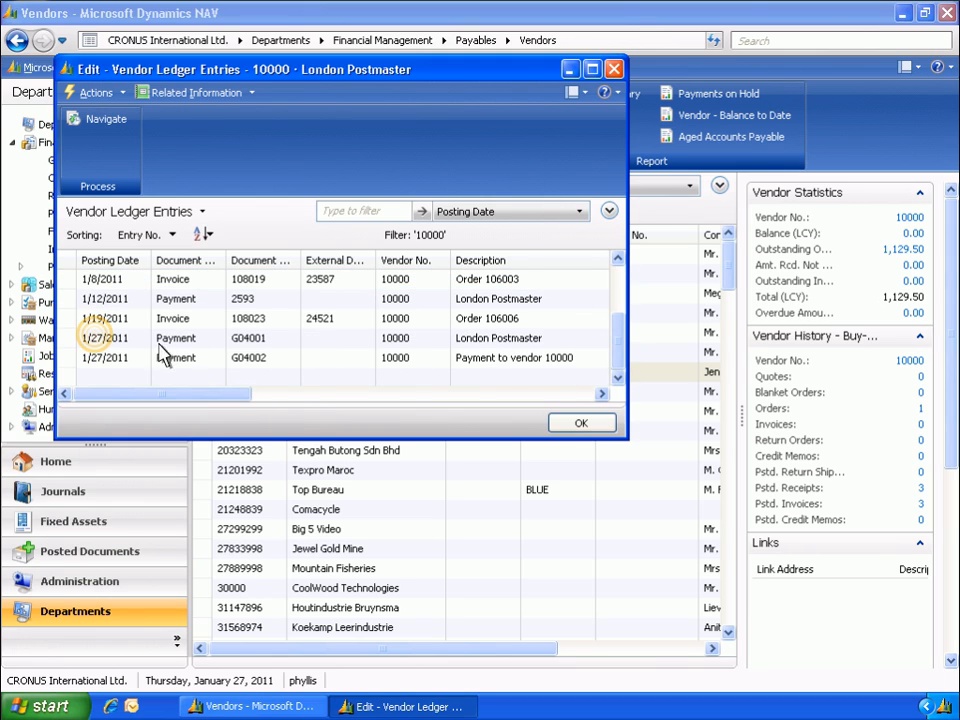
left_click(88, 338)
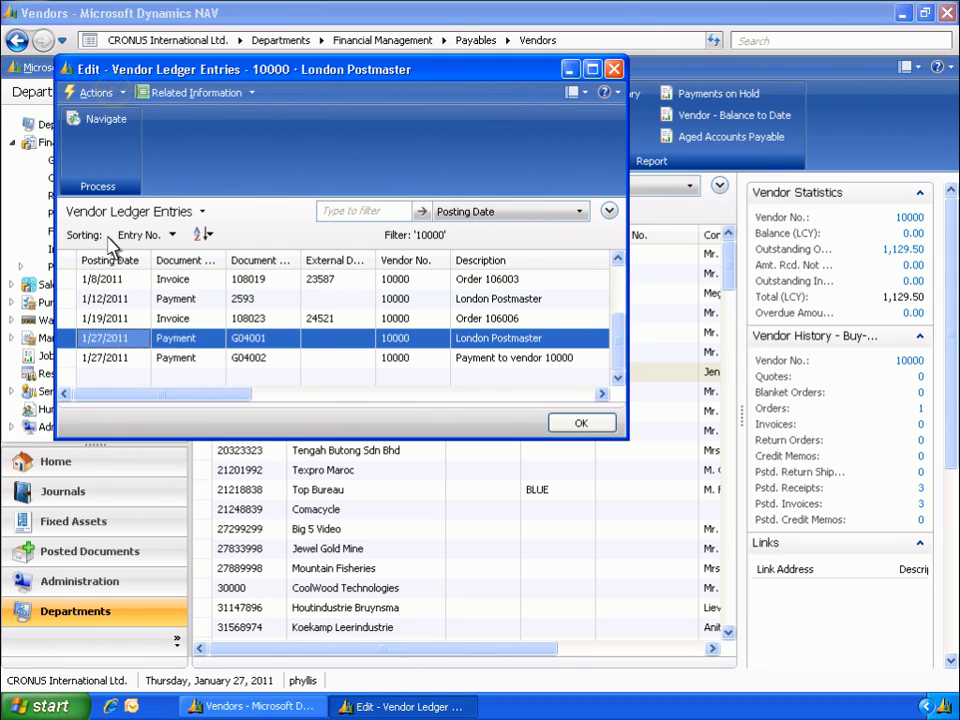
left_click(115, 93)
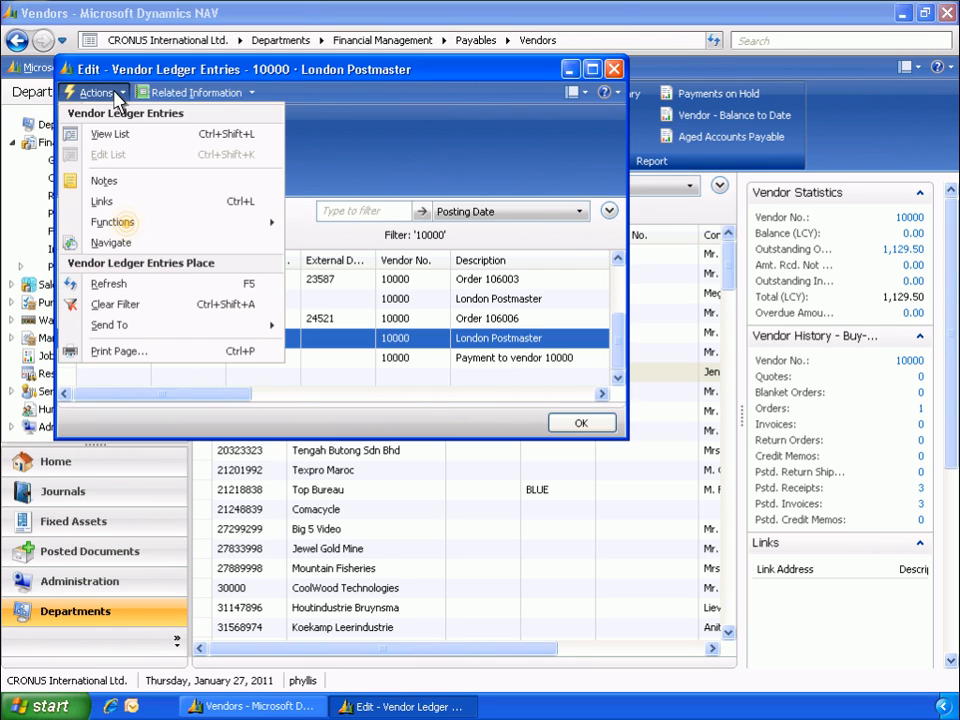
left_click(128, 226)
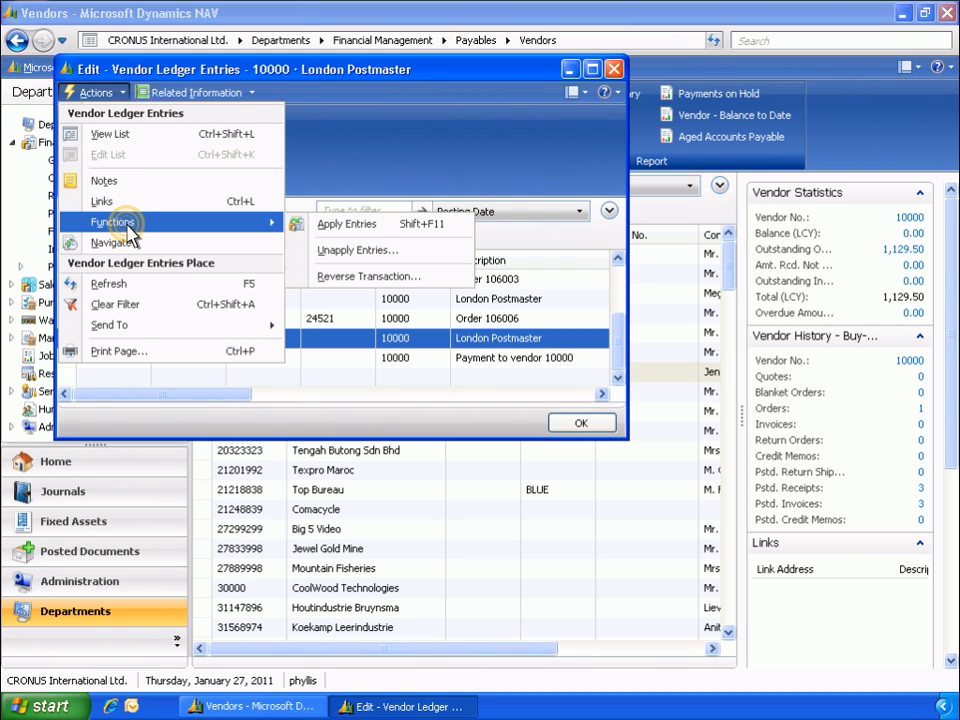
left_click(378, 252)
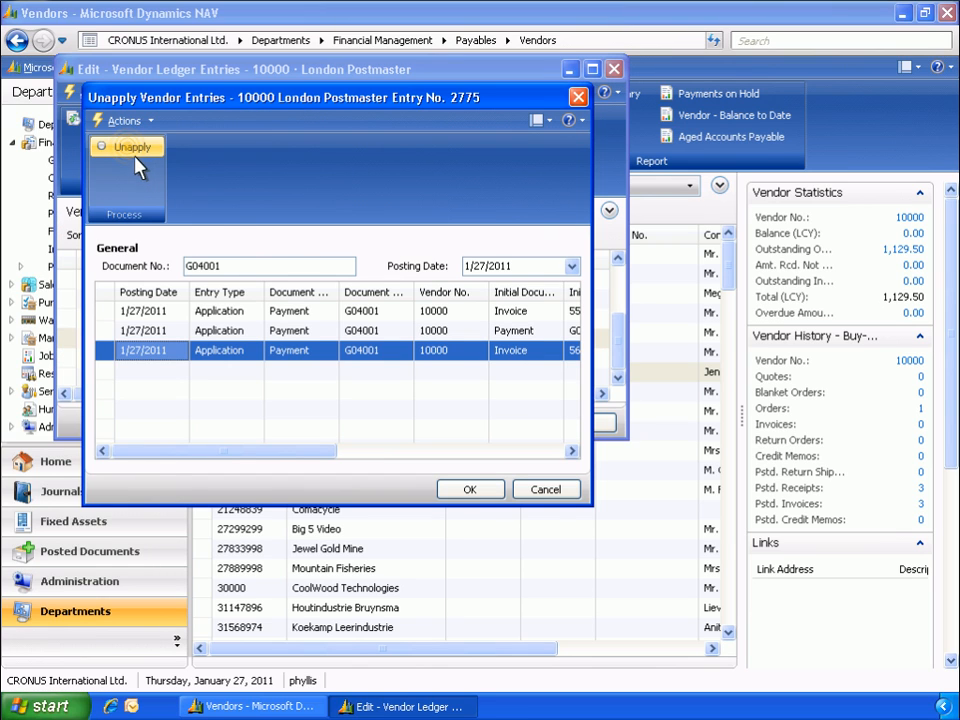
left_click(130, 156)
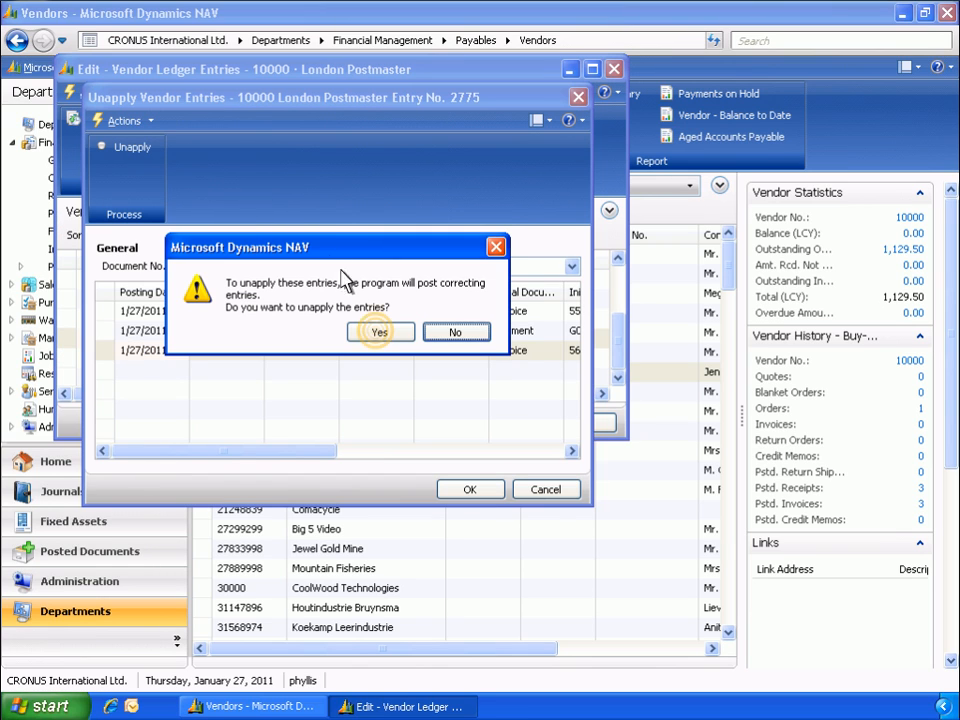
left_click(379, 332)
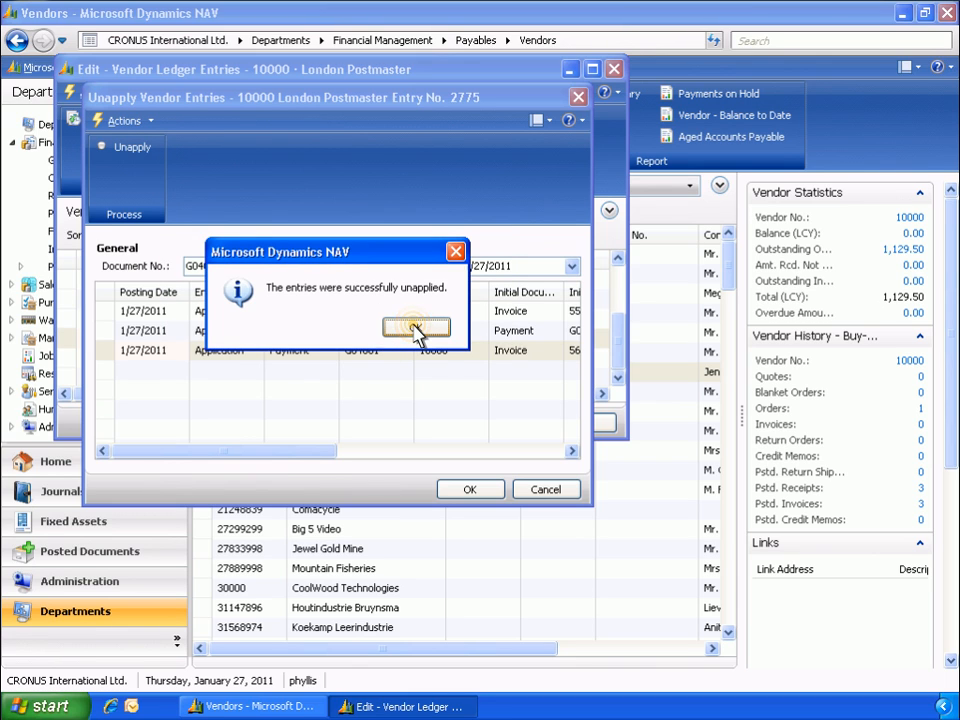
left_click(413, 330)
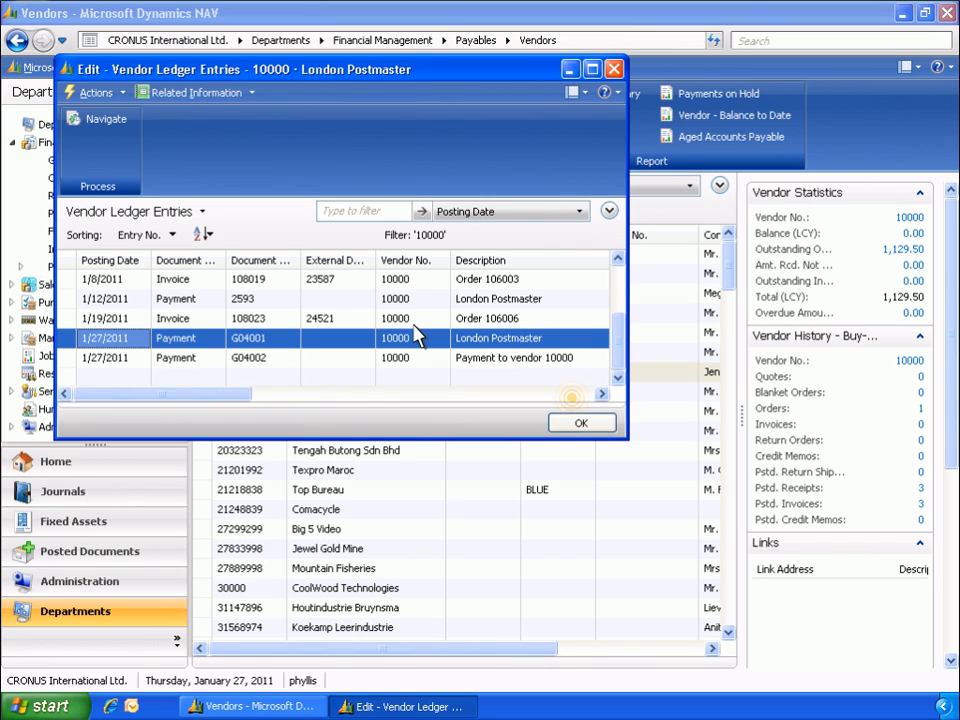
Check payment G04001's Open status and try to reverse its transaction, then leave the ledger entries for the Home page
left_click(574, 395)
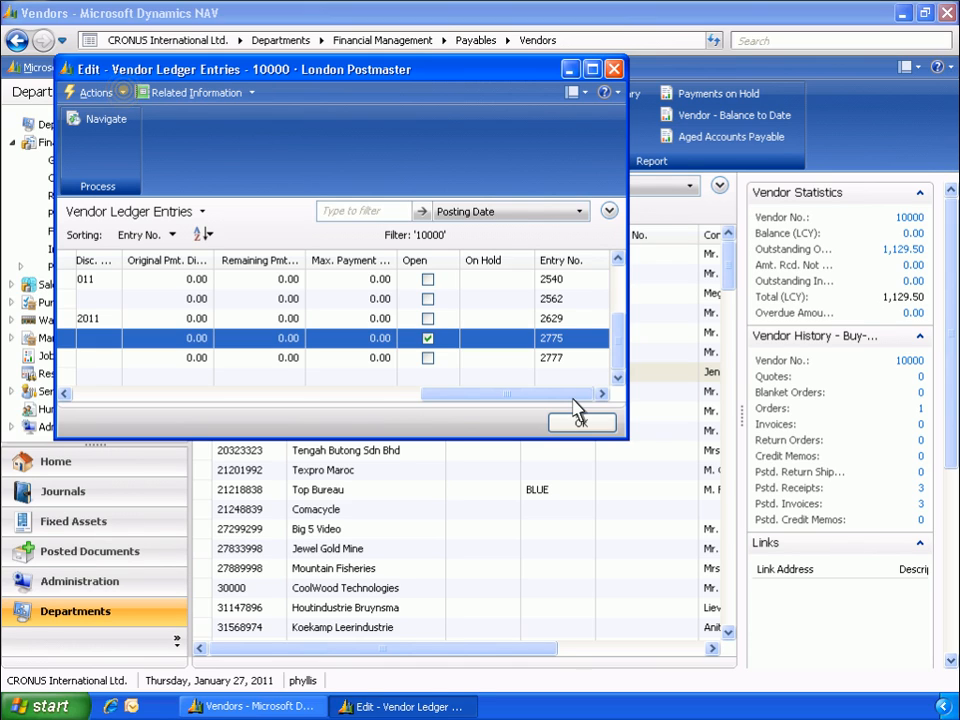
left_click(125, 95)
mouse_move(133, 218)
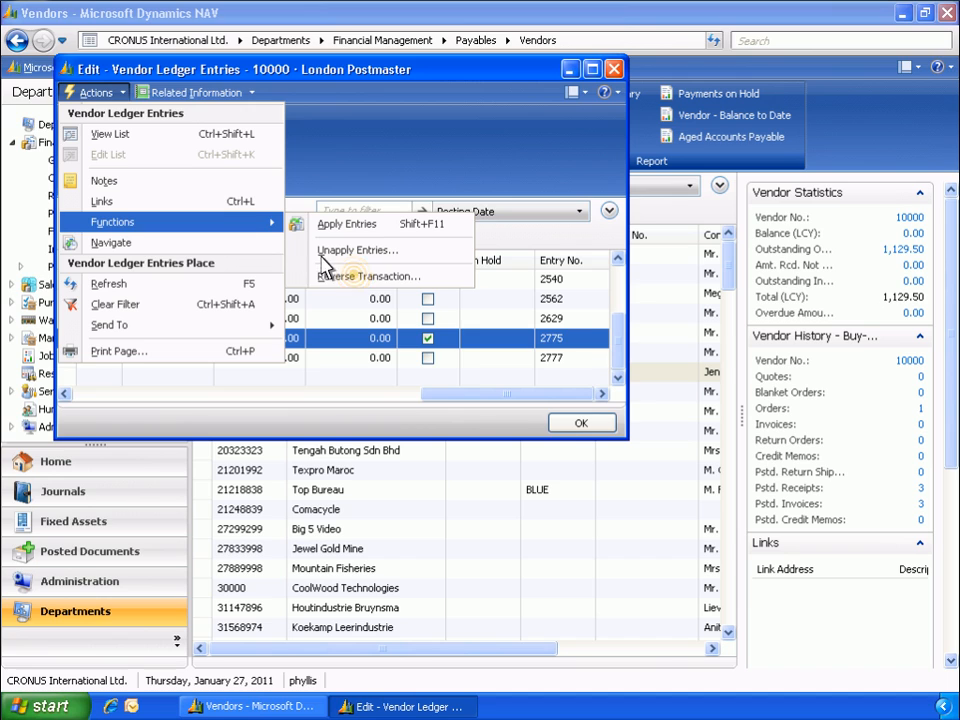
left_click(357, 284)
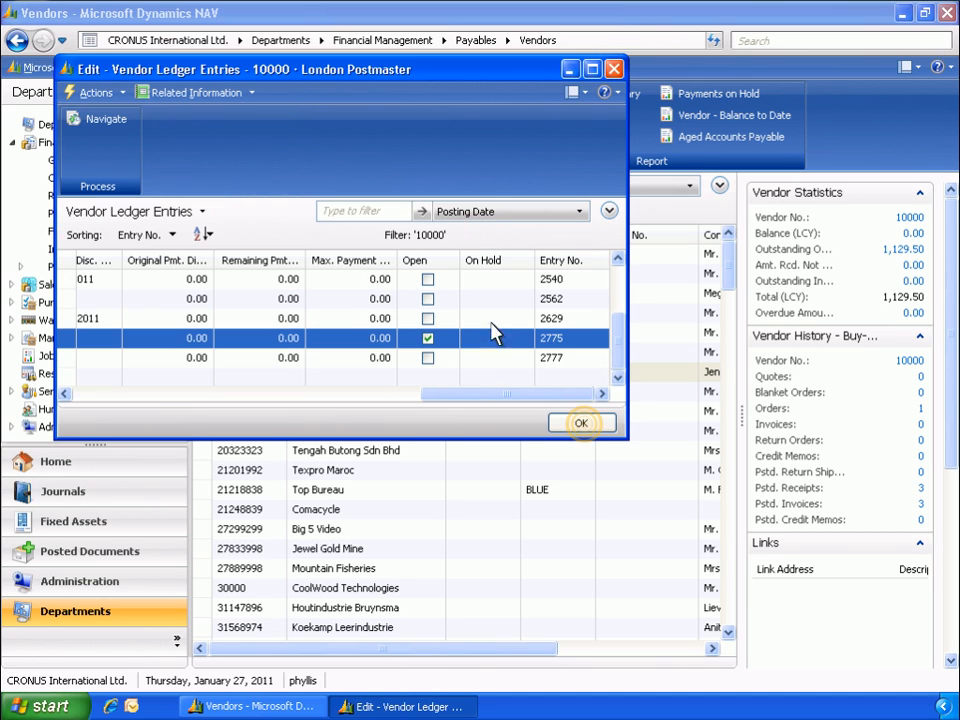
left_click(585, 425)
left_click(55, 463)
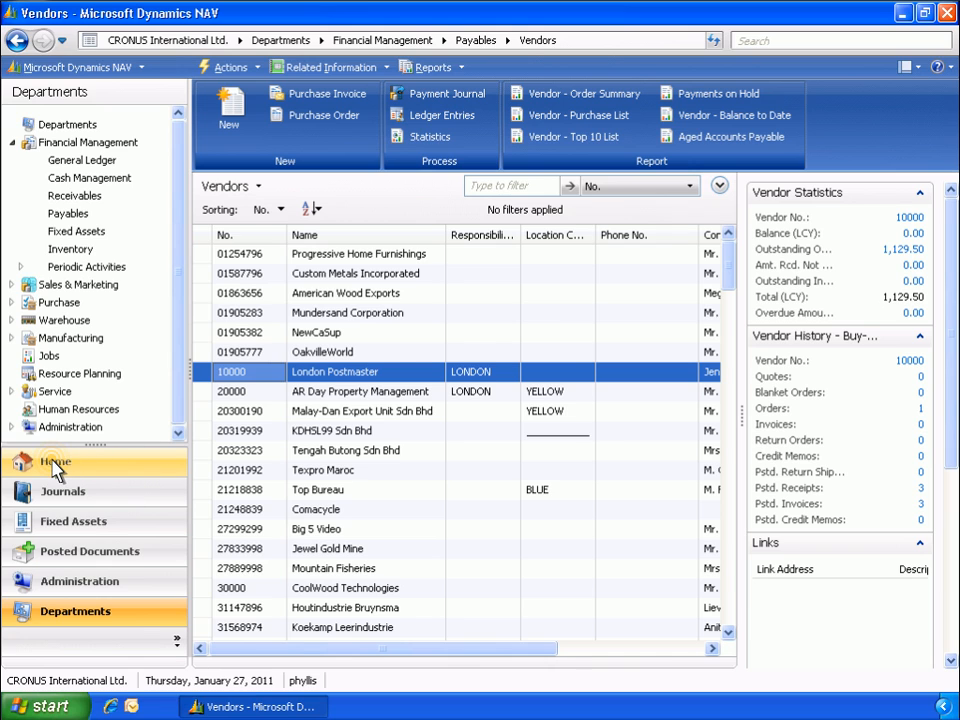